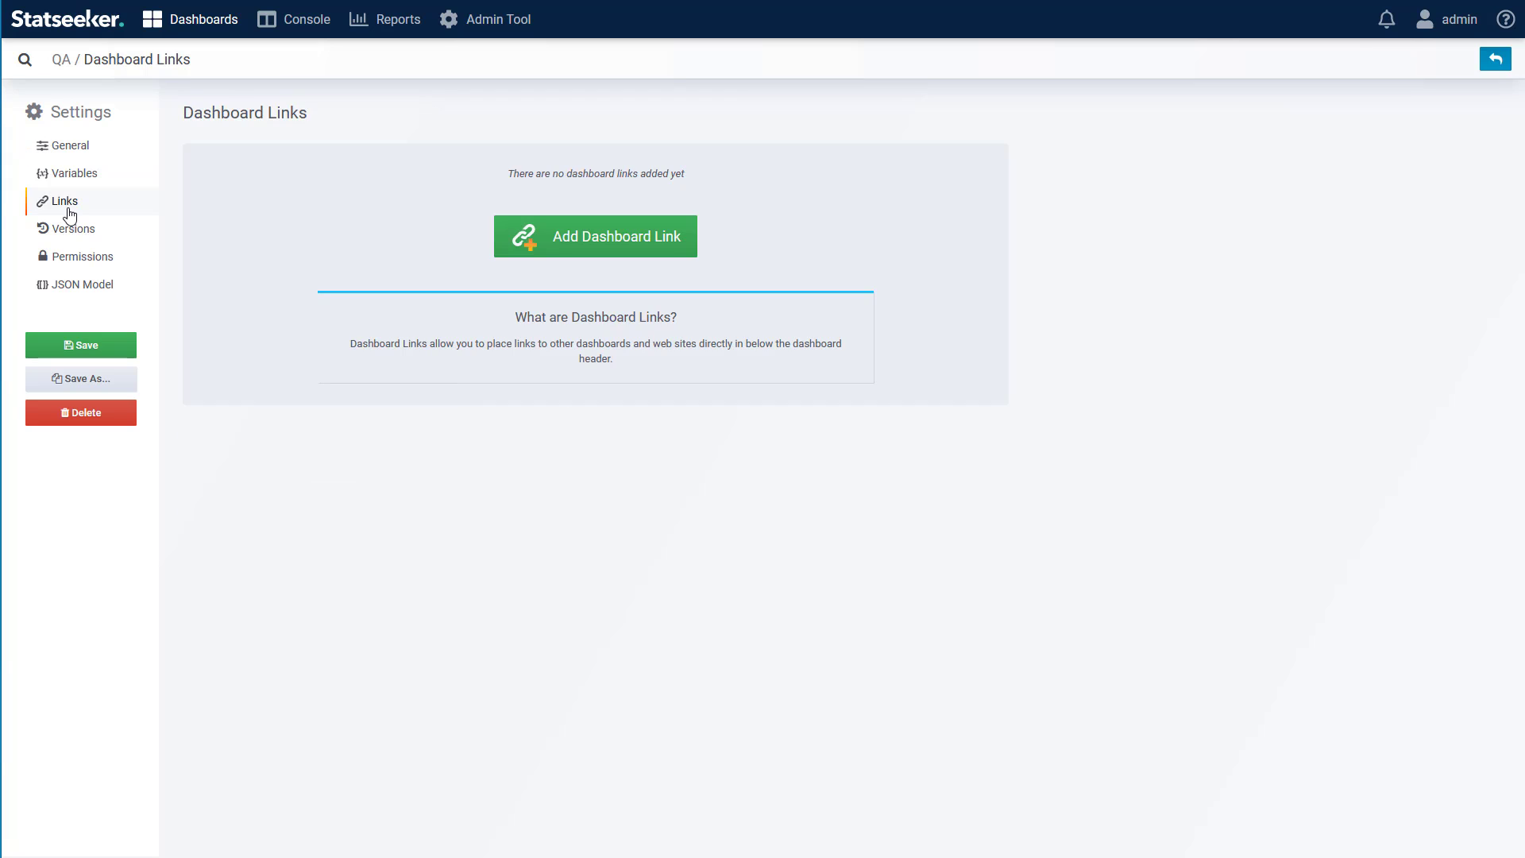
click(604, 229)
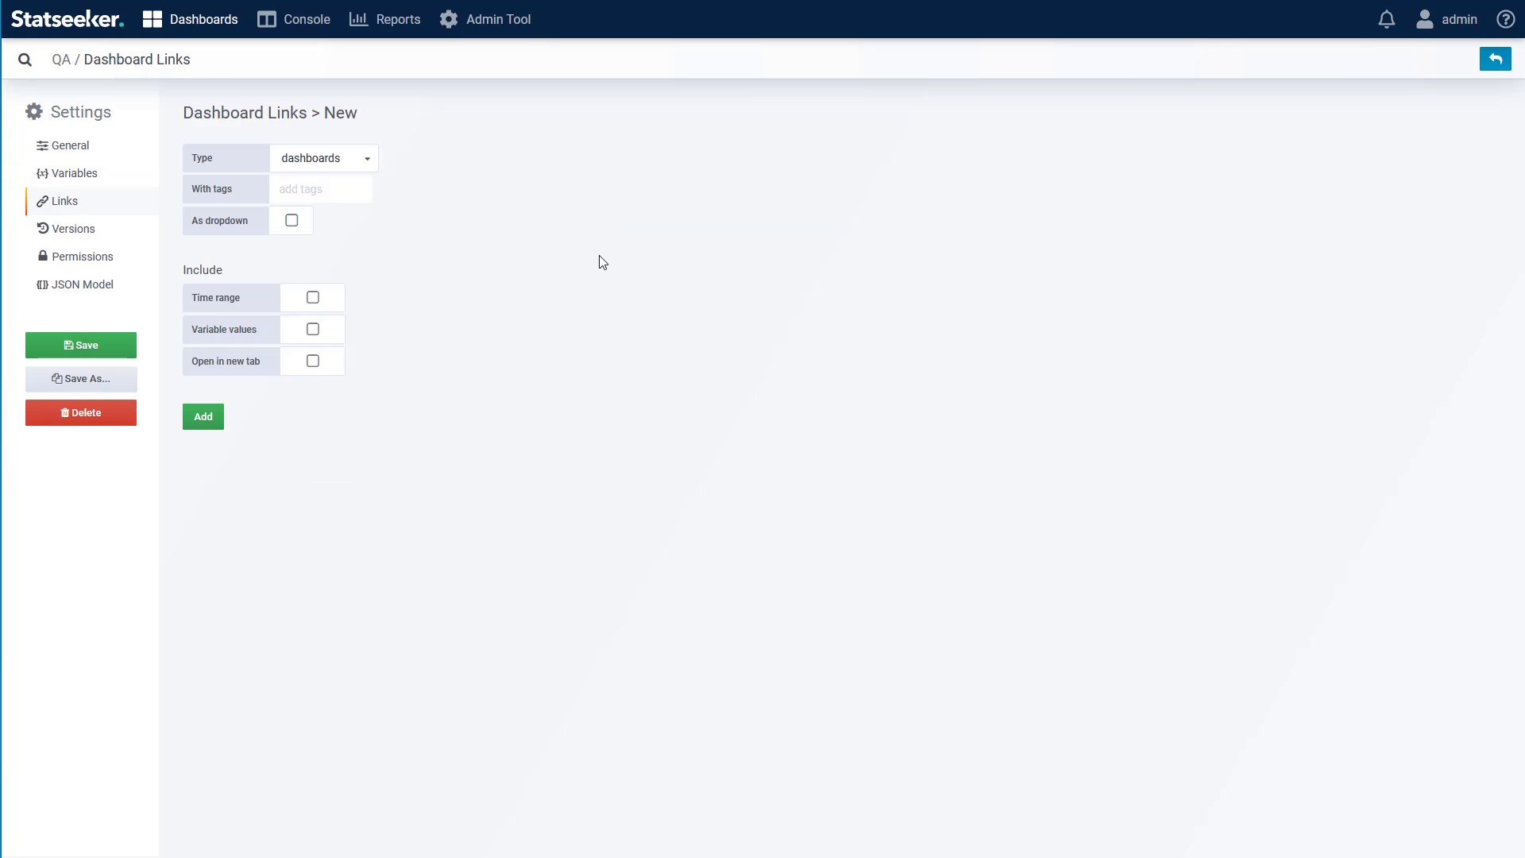
click(367, 162)
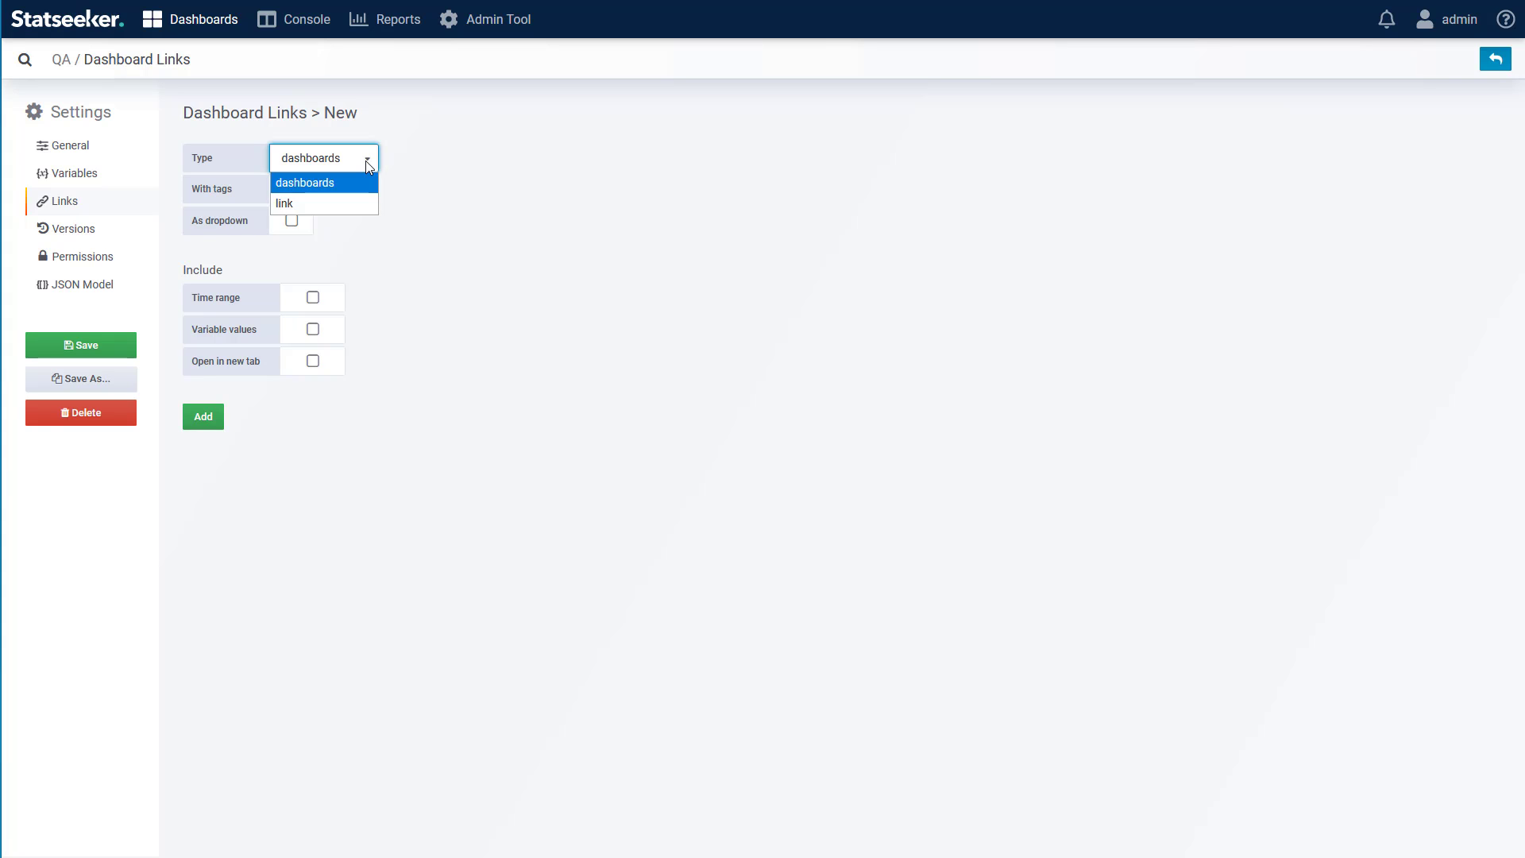
click(315, 204)
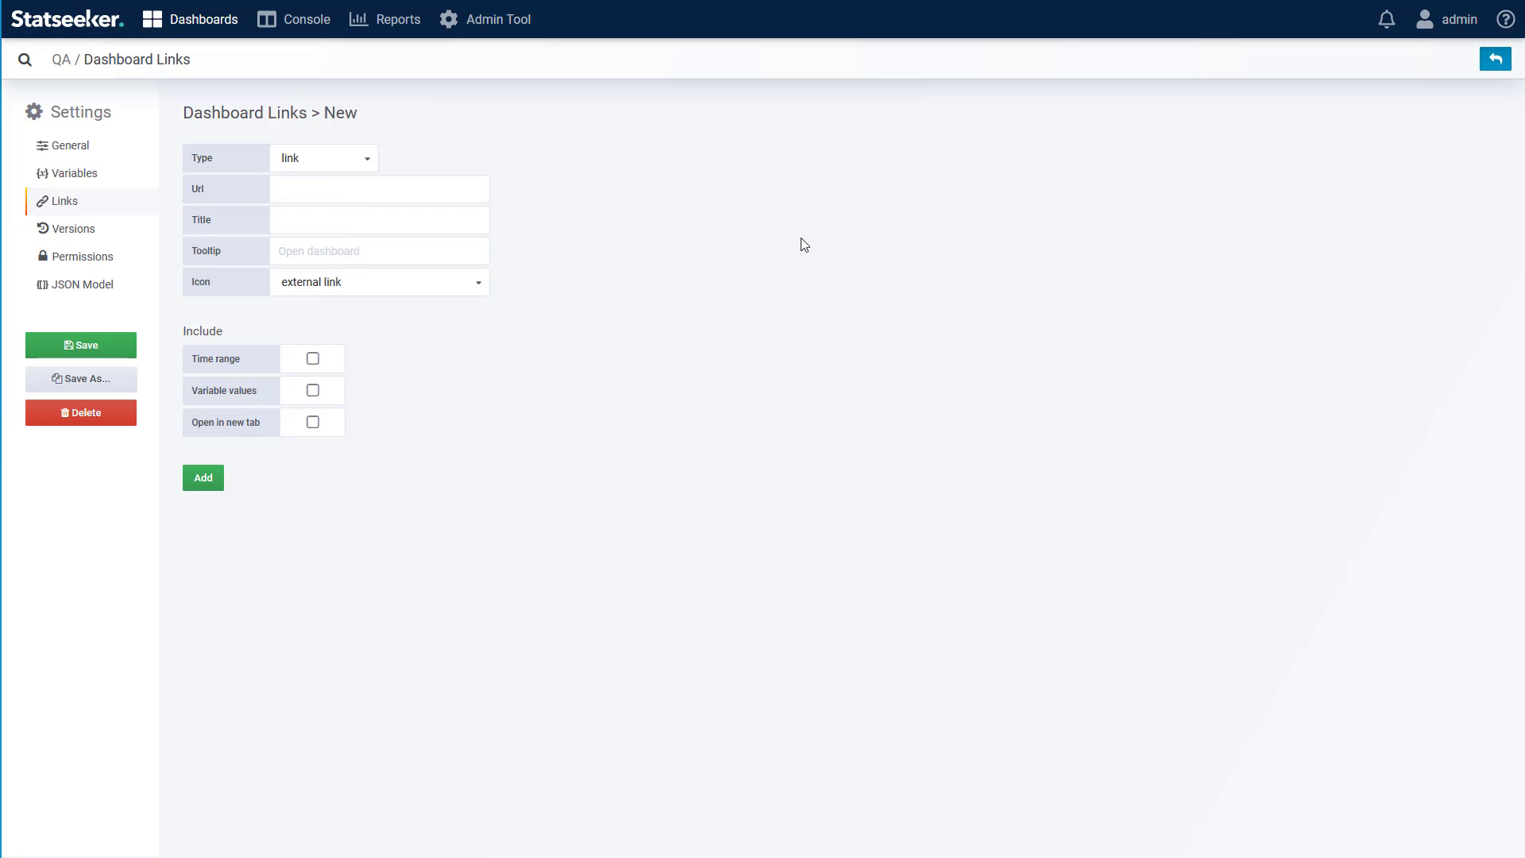
click(288, 189)
text(https://docs.statseeker.com/#videos)
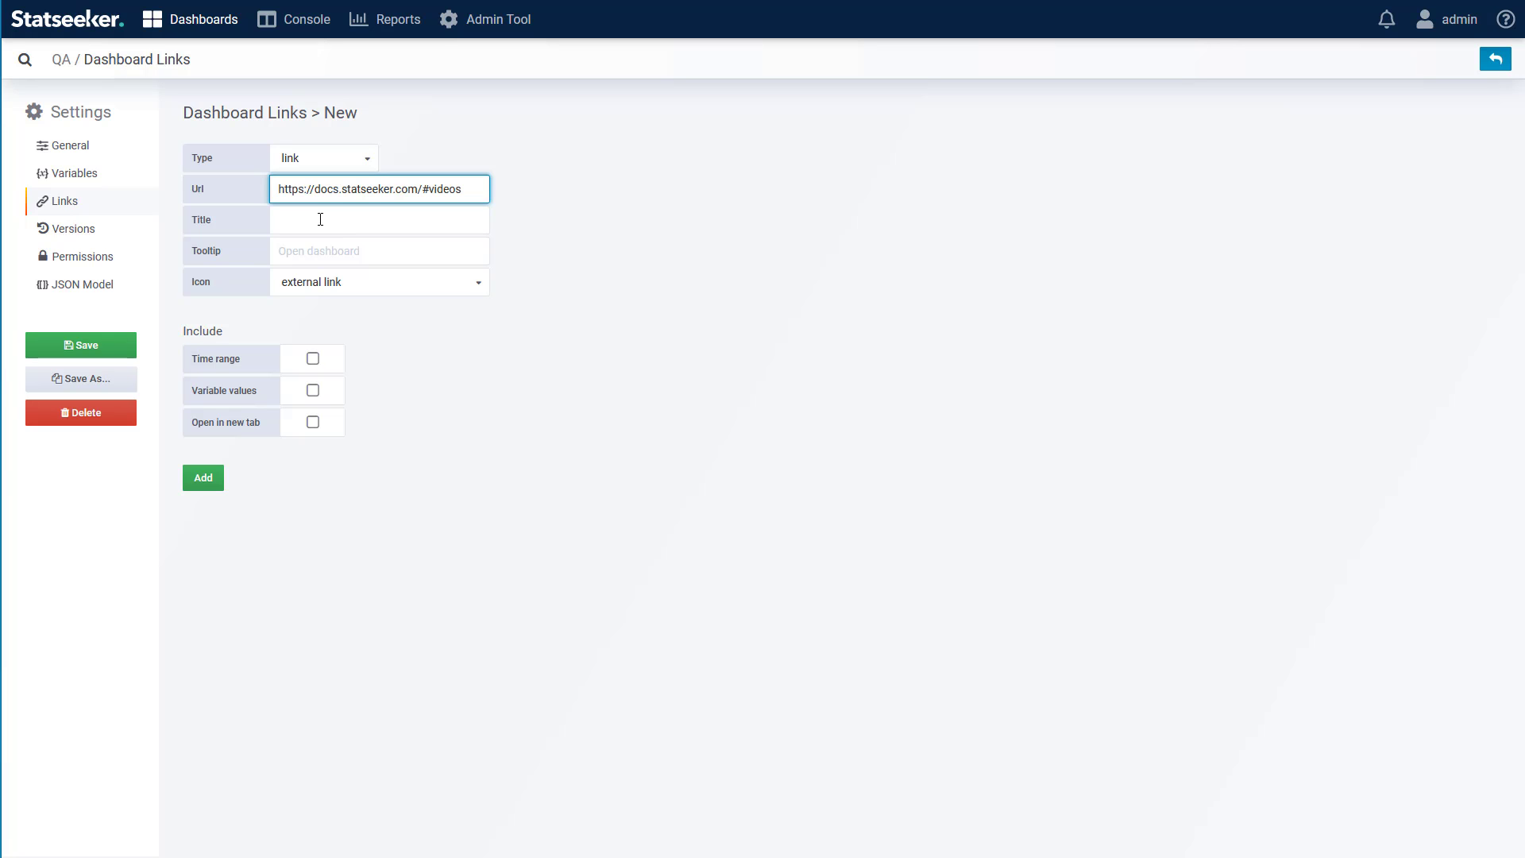
Title the link Videos with the tooltip Vids, set it to open in a new tab, and add it
click(320, 219)
text(Videos)
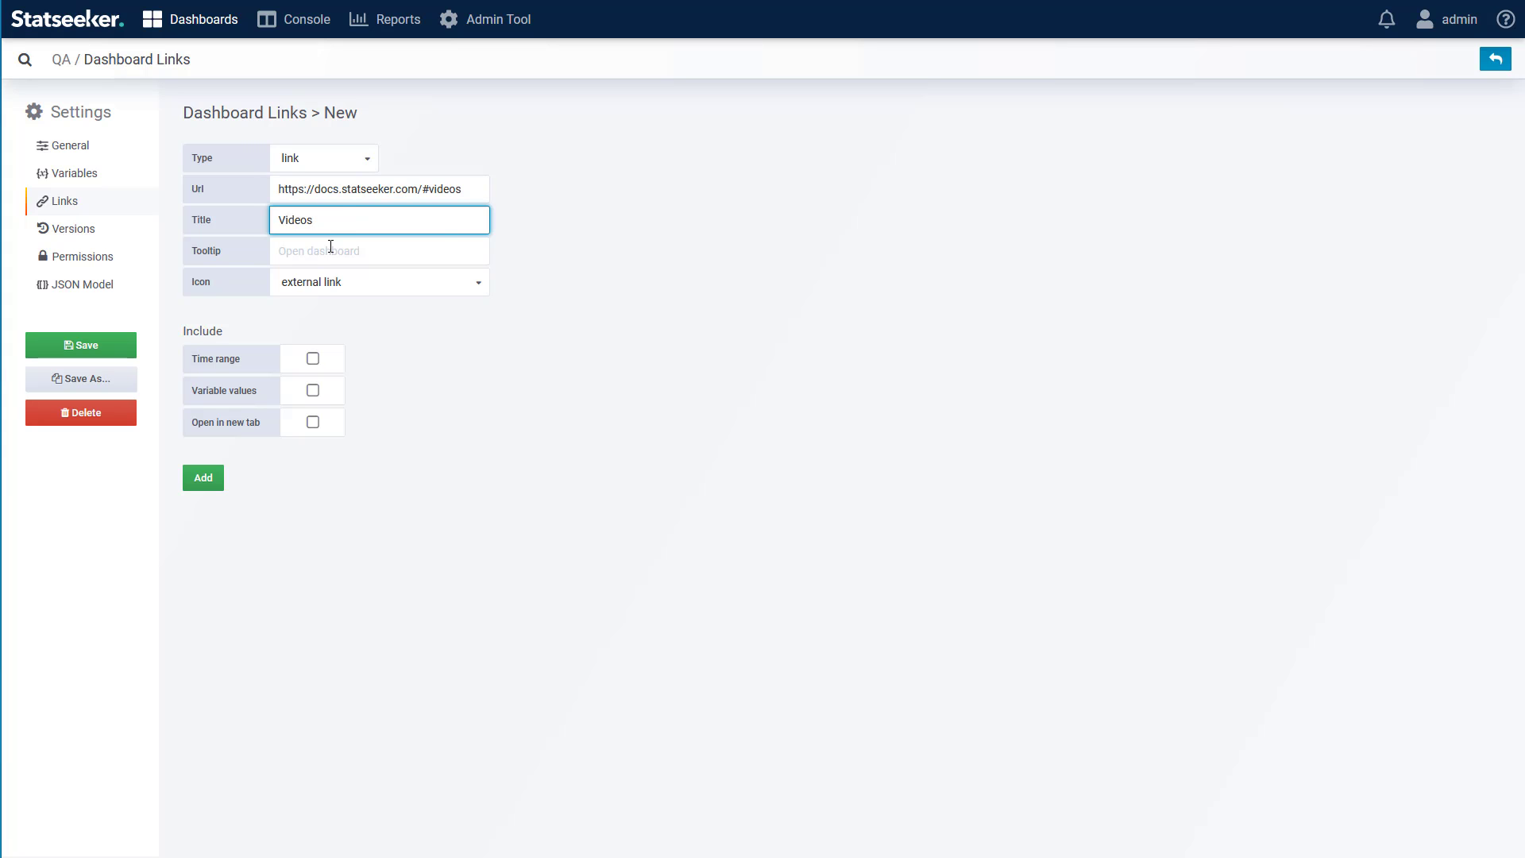
click(317, 250)
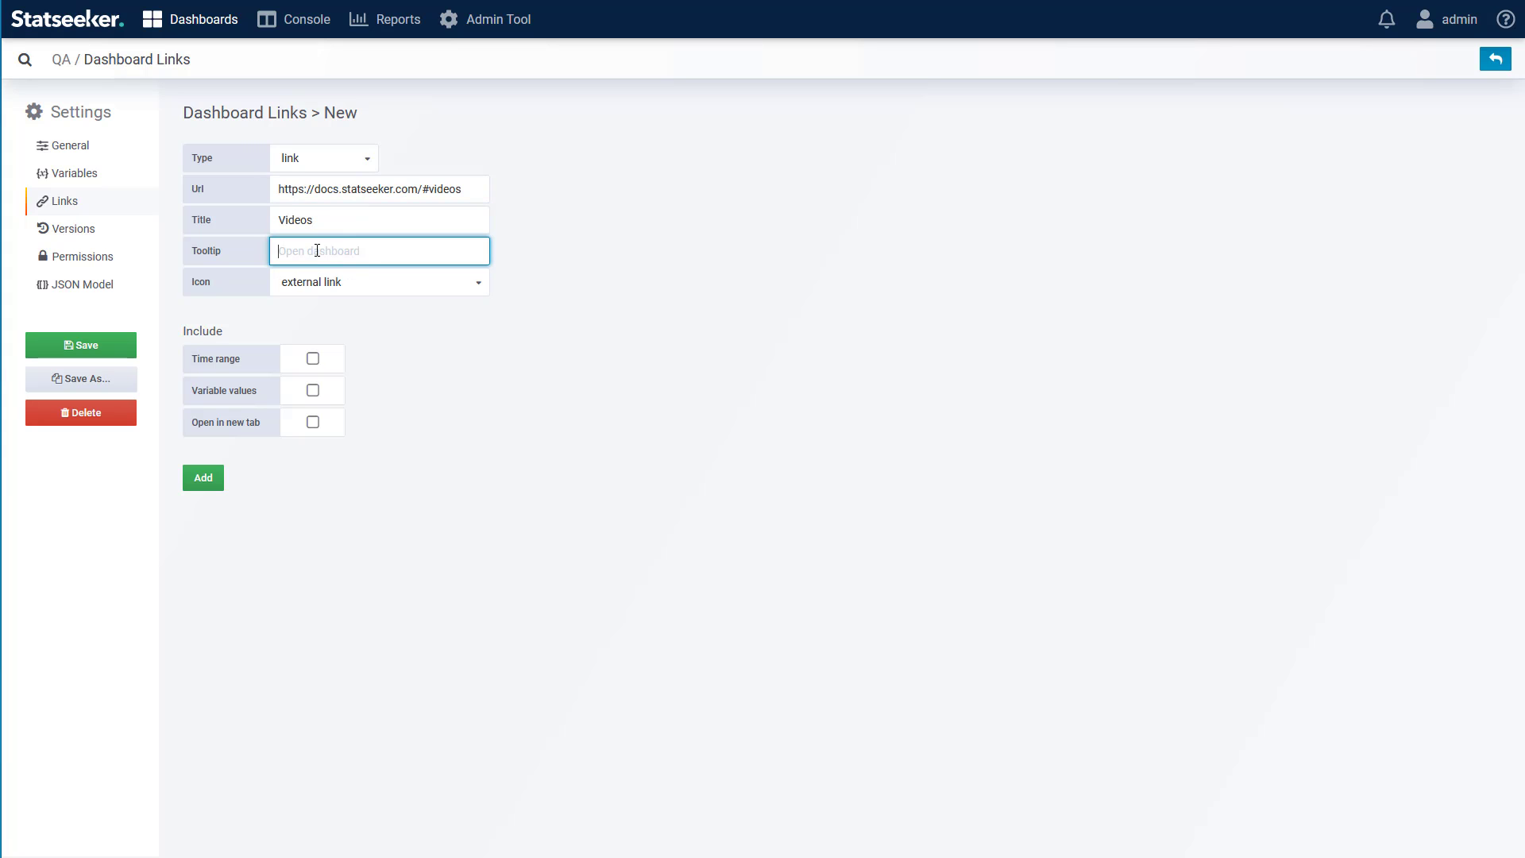
text(Vids)
click(314, 423)
click(201, 485)
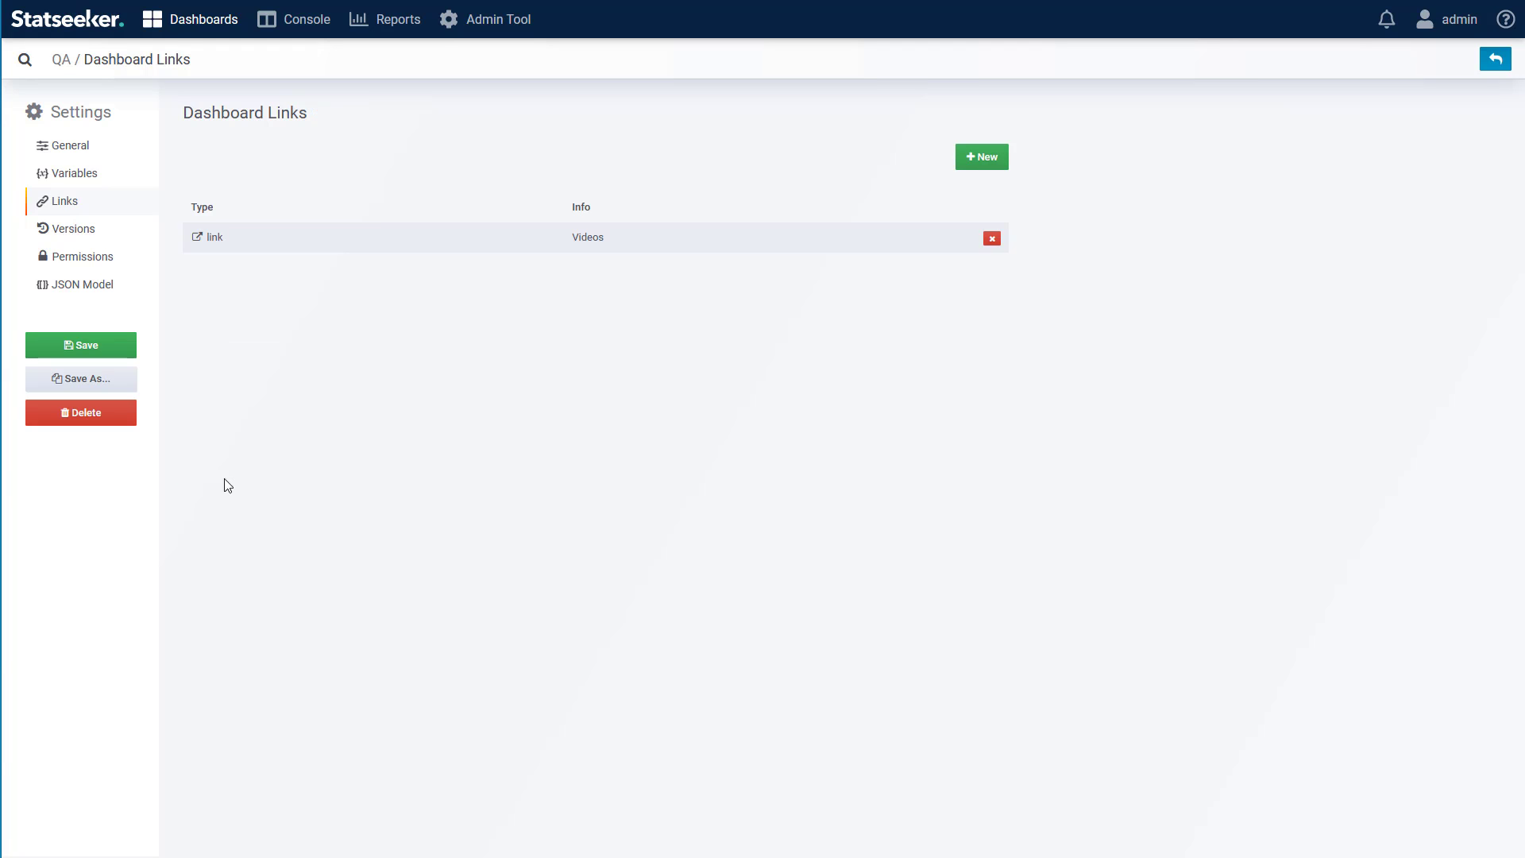
Return to the dashboard and open the Videos link to test it
click(1492, 60)
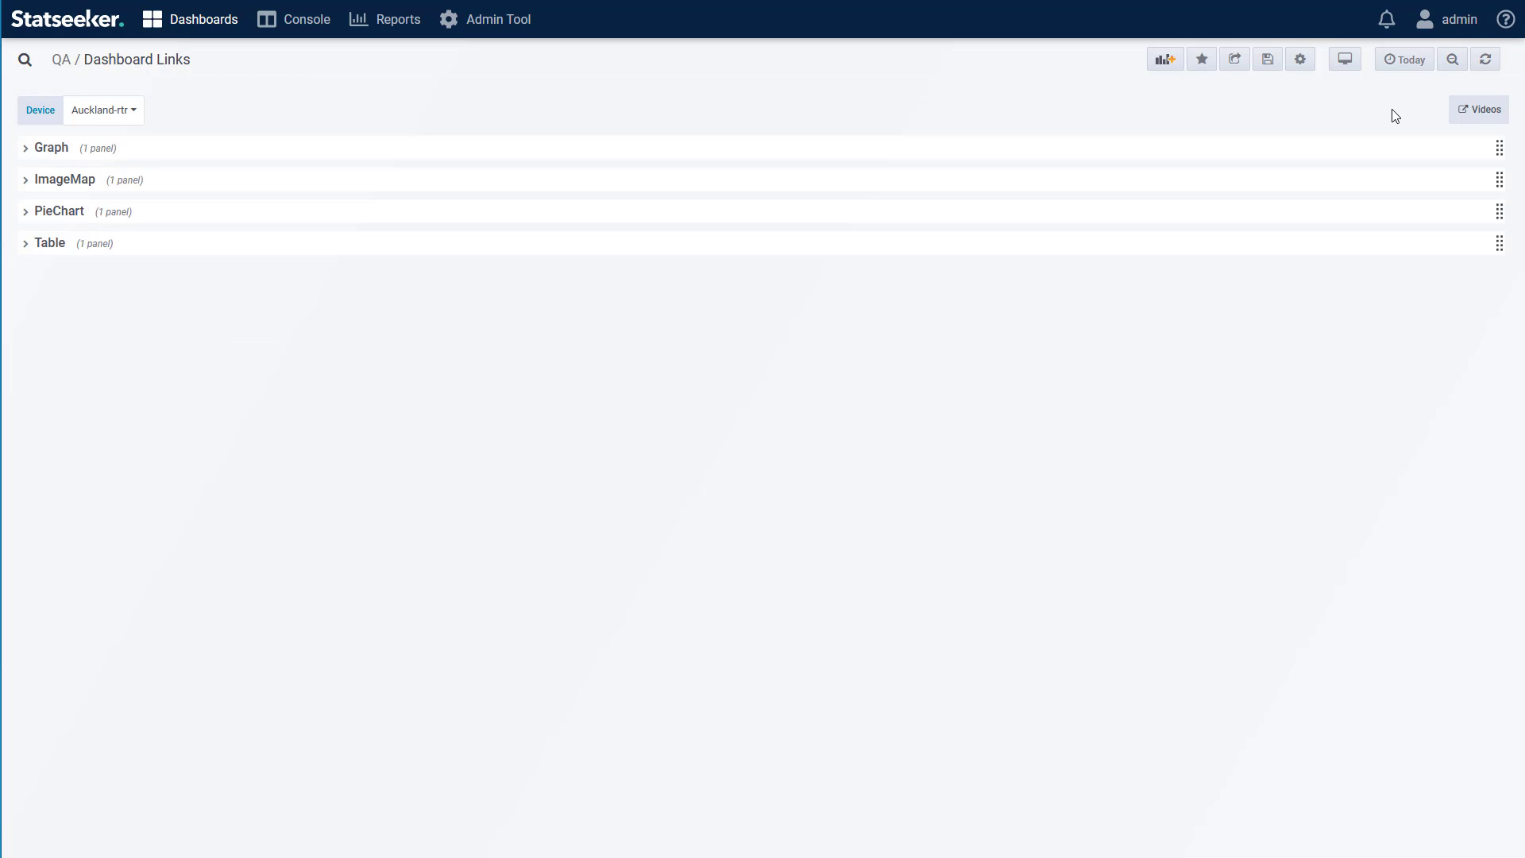
click(1482, 111)
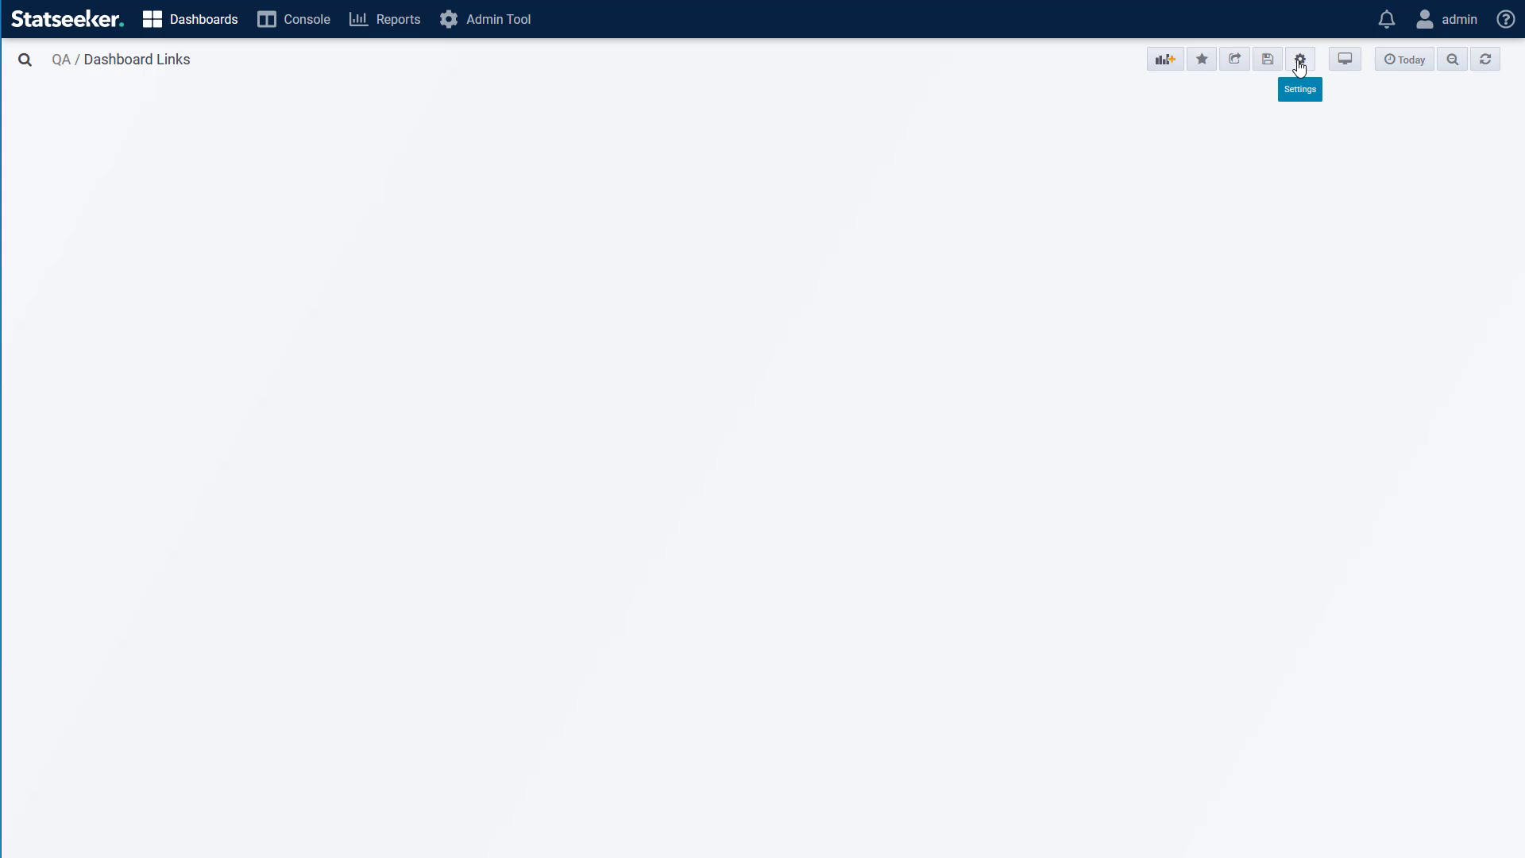
Start another dashboard link of type dashboards, shown as a dropdown and filtered by the tag ops
click(1299, 63)
click(59, 201)
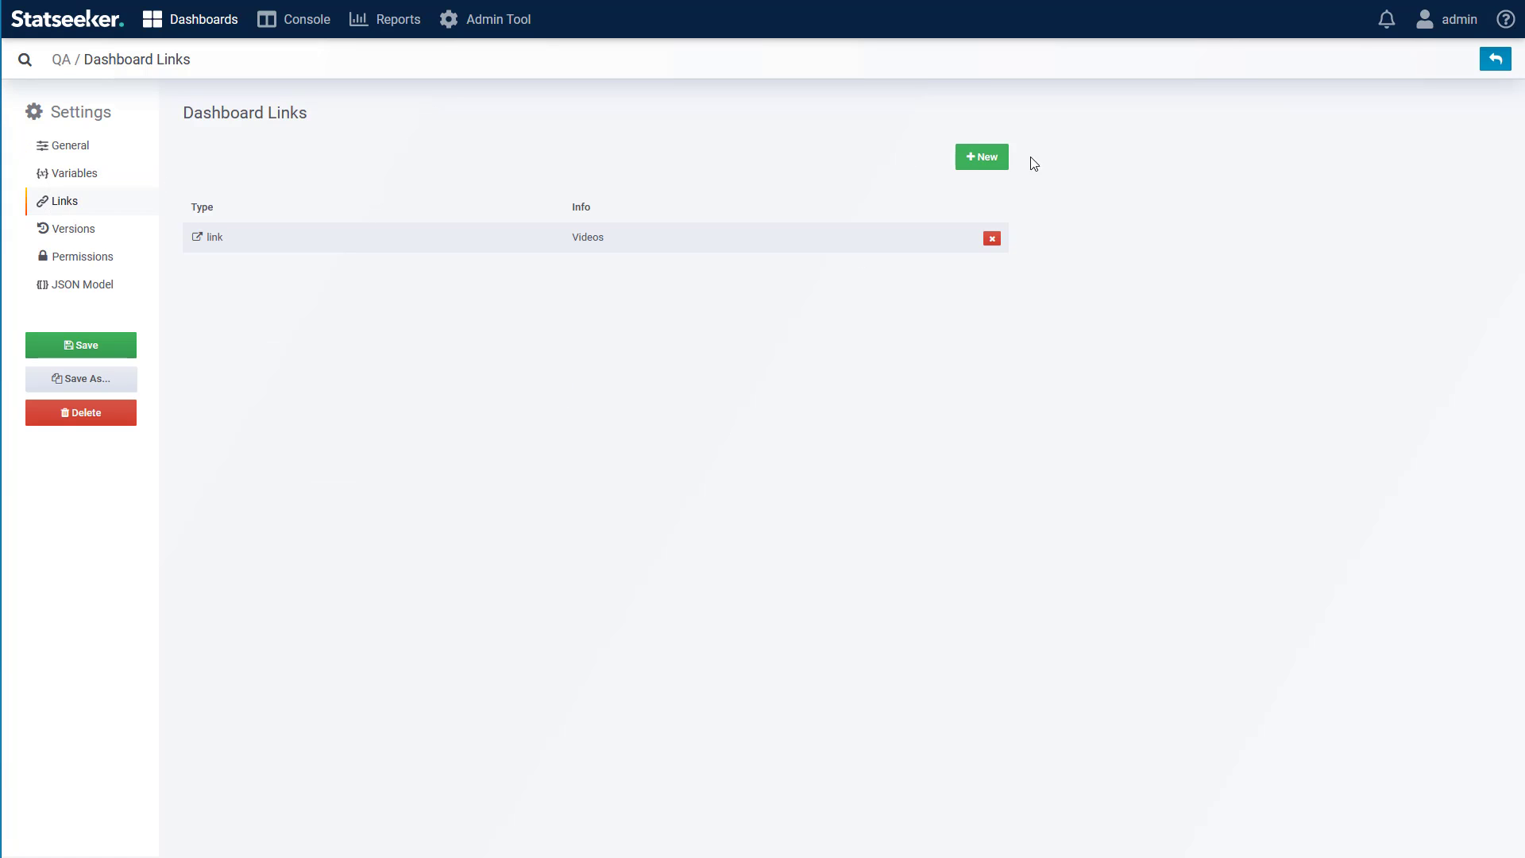
click(985, 158)
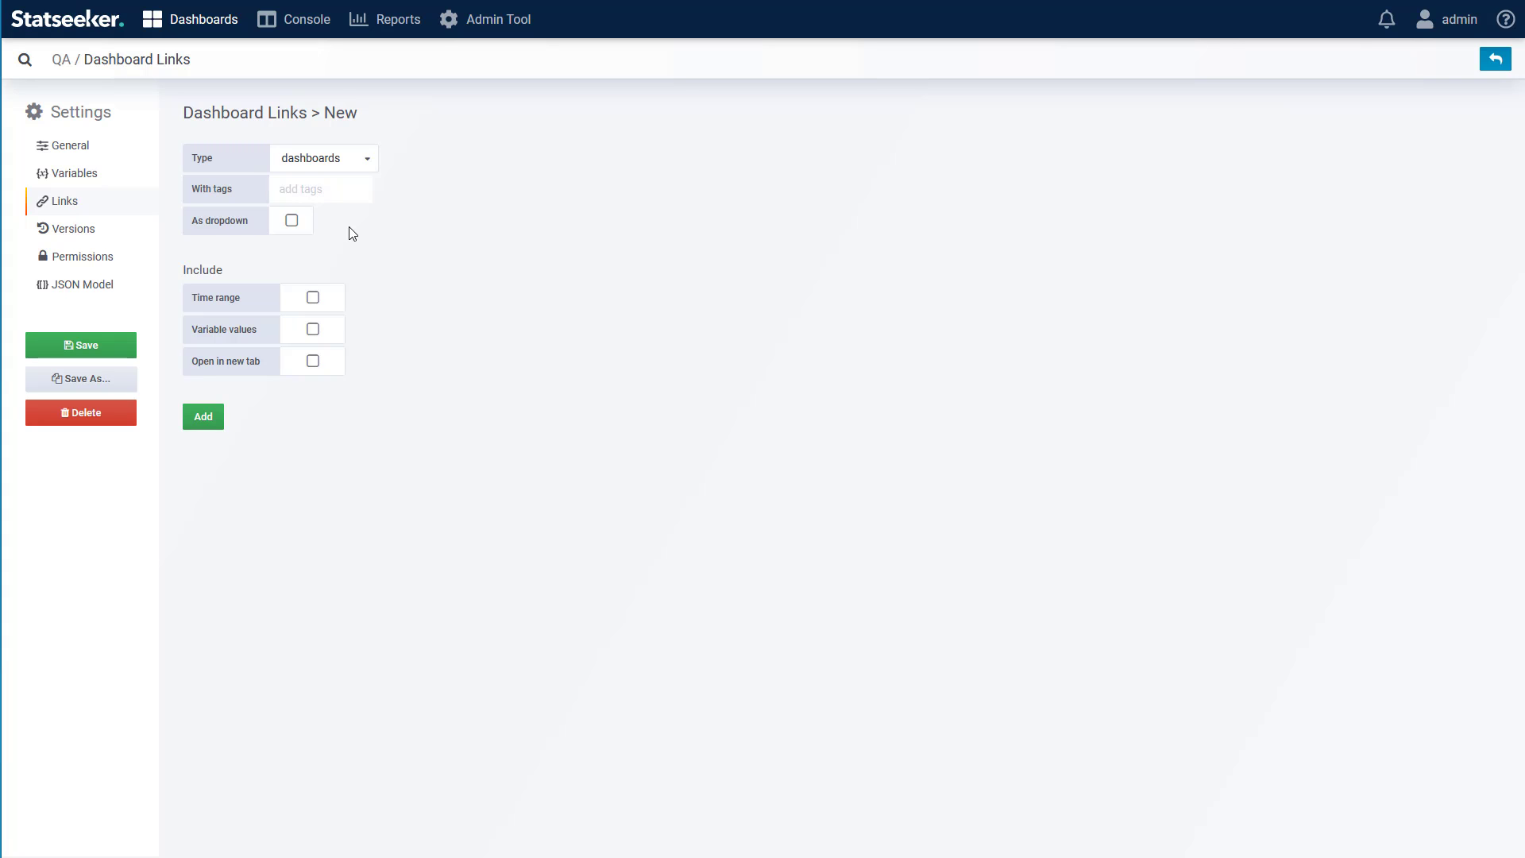
click(291, 222)
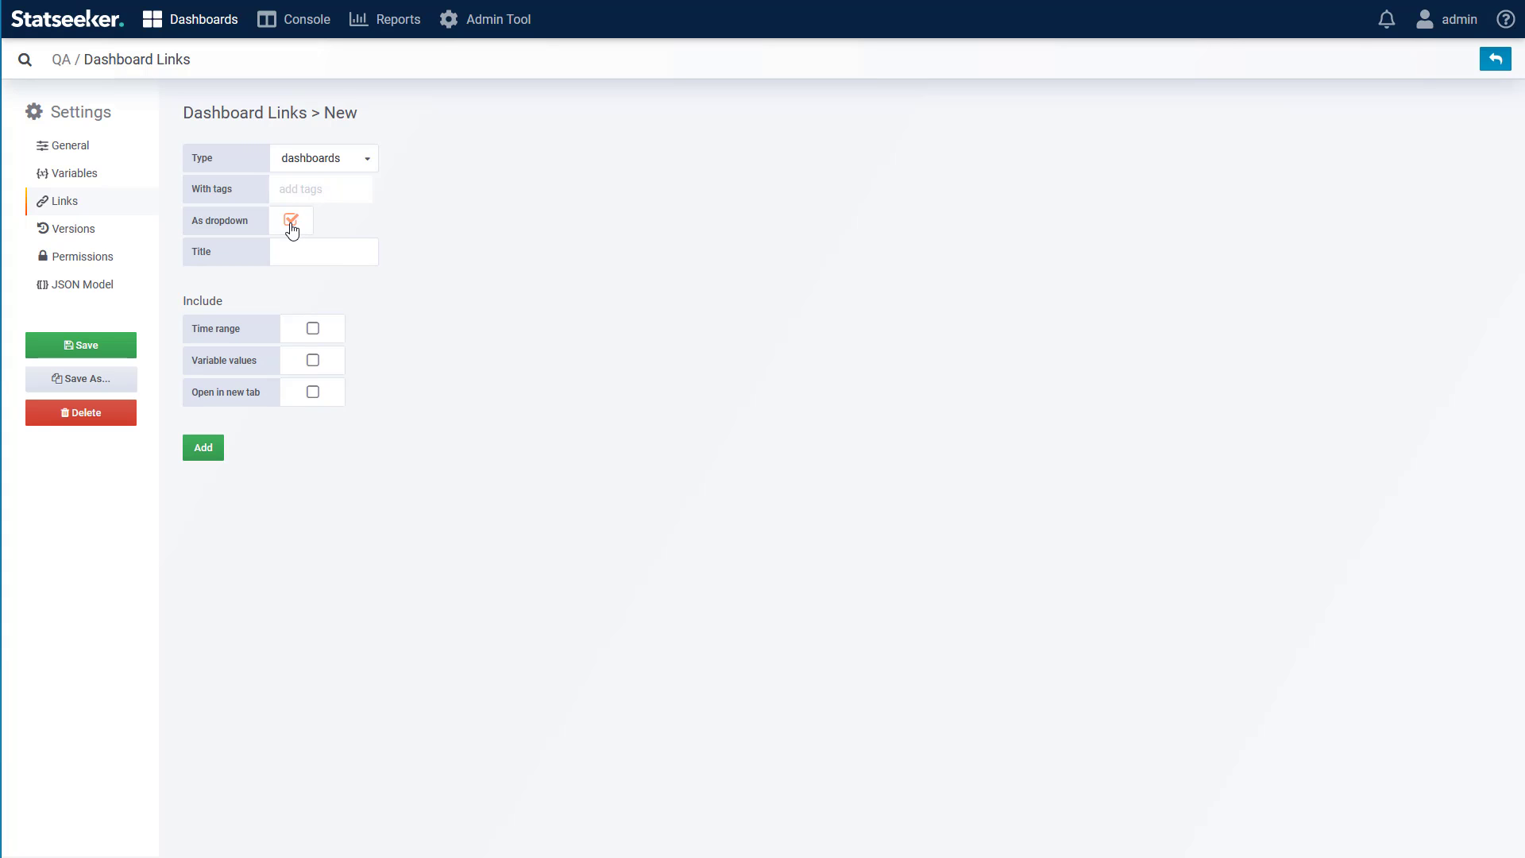
click(320, 193)
text(ops)
key(Return)
Title the dropdown link OPS, include the time range and variable values, and add it
click(348, 251)
text(OPS)
click(517, 322)
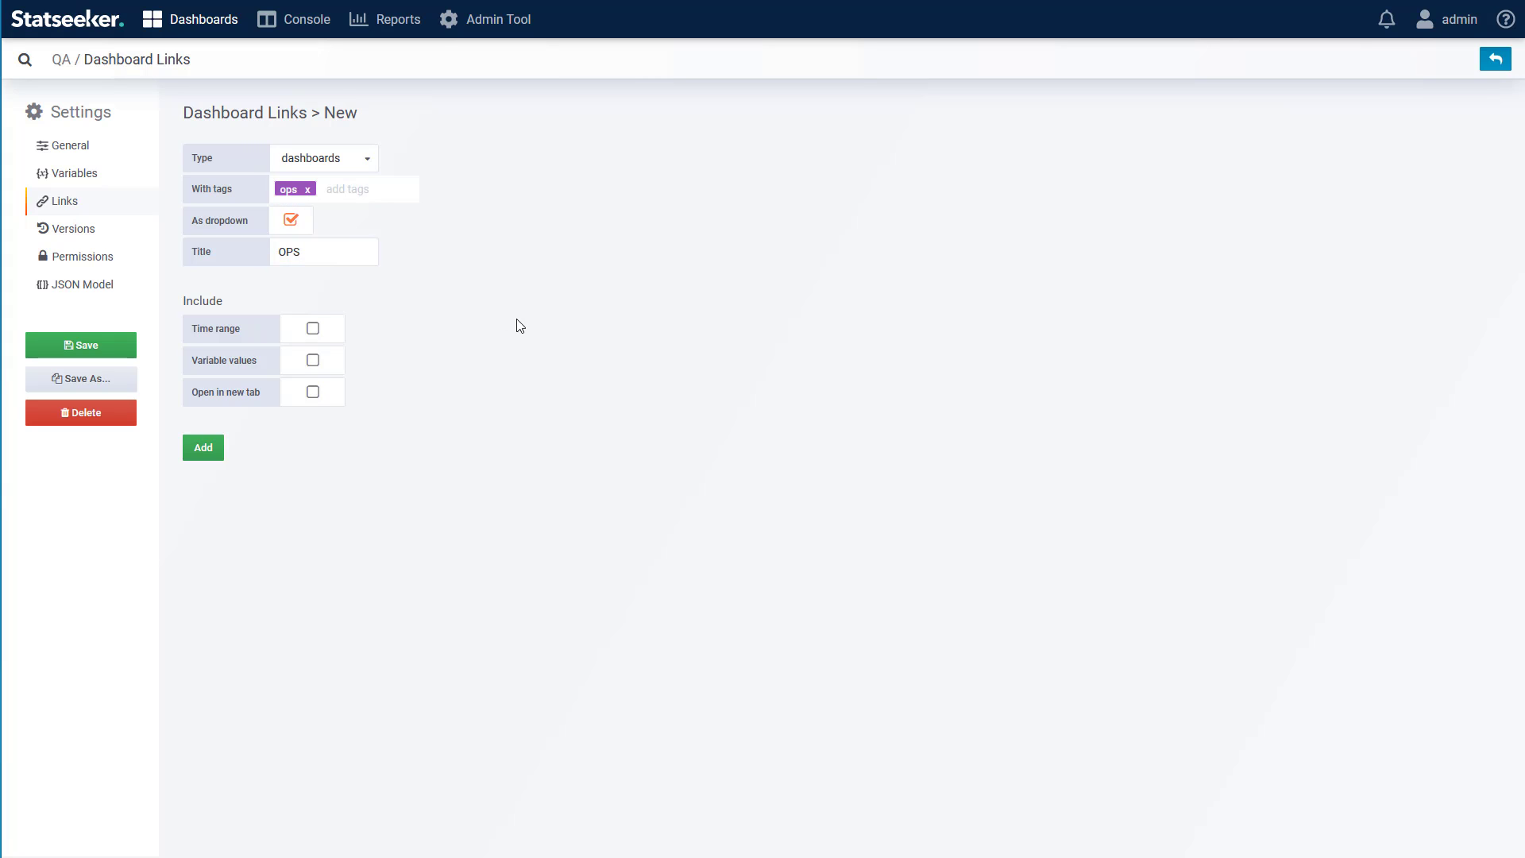
click(313, 329)
click(314, 361)
click(204, 449)
Review the definition of the dashboard's Device variable and go back to the dashboard links list
click(70, 174)
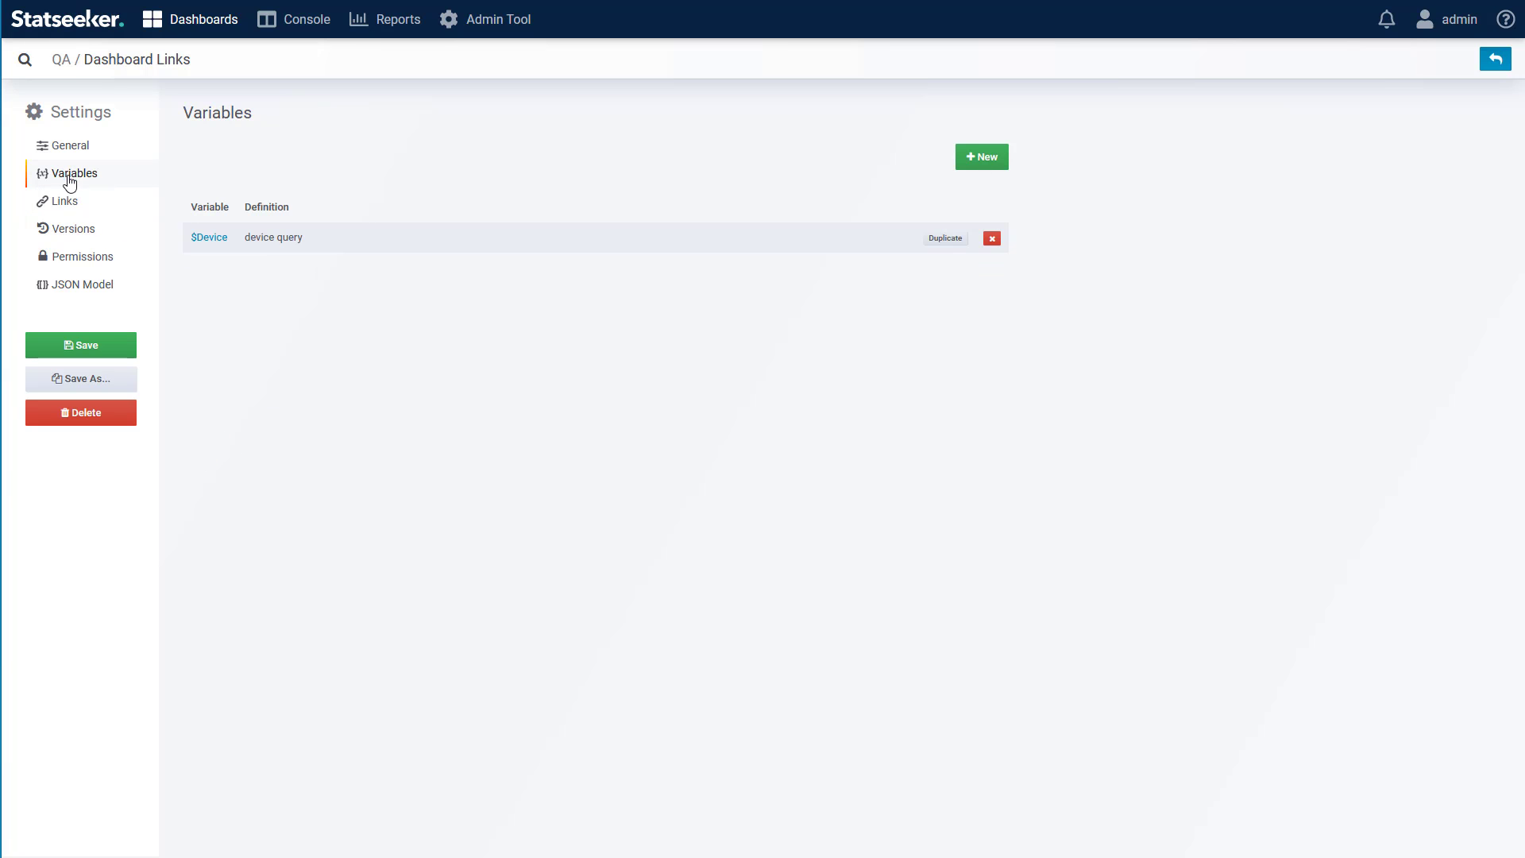
click(221, 240)
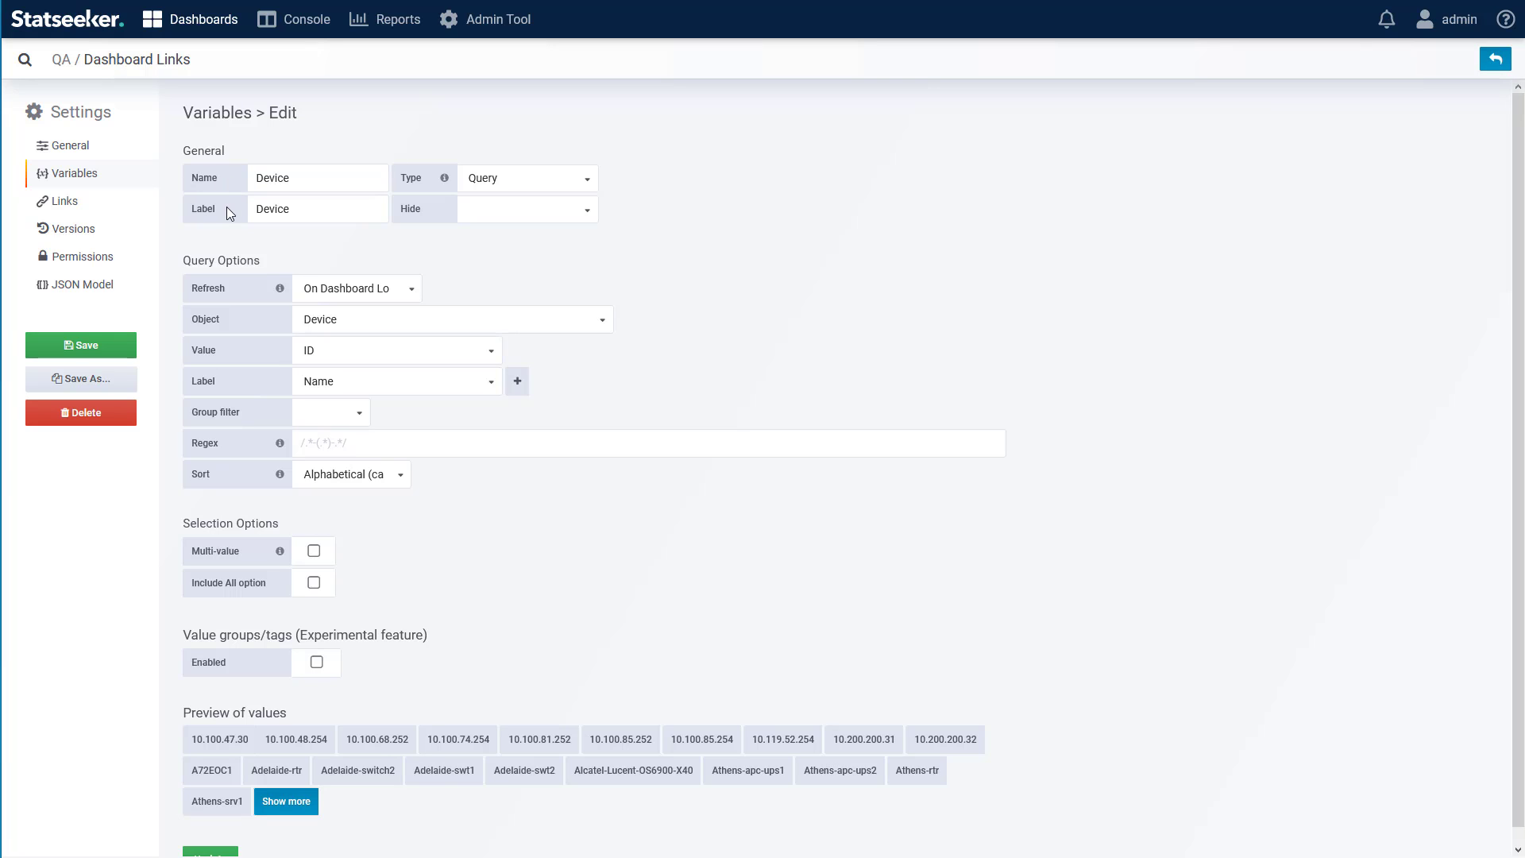
click(61, 203)
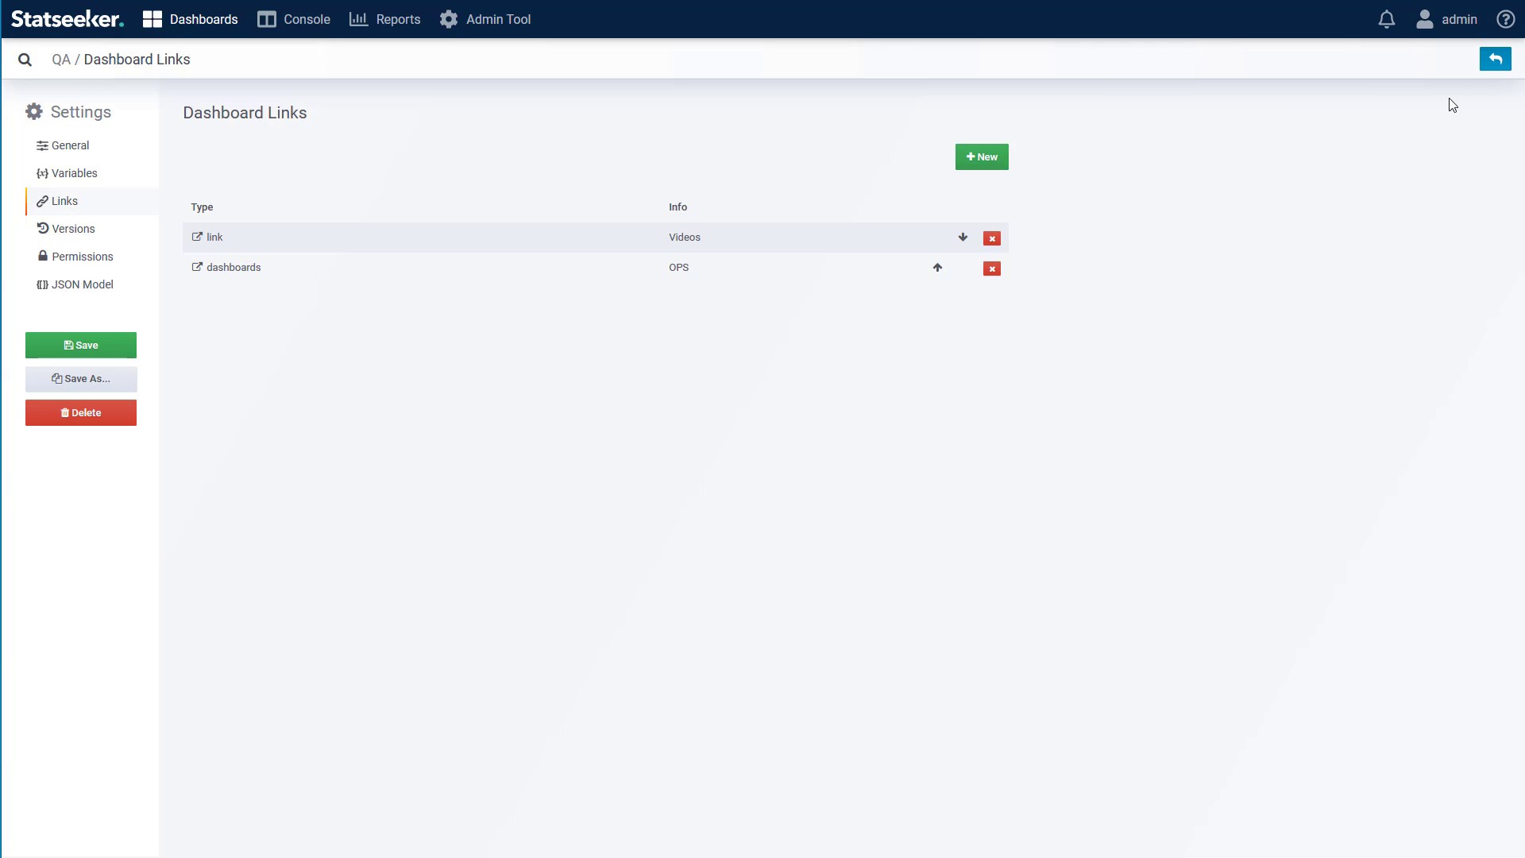
Return to the dashboard and open one of the dashboards listed in the OPS dropdown link
click(1493, 60)
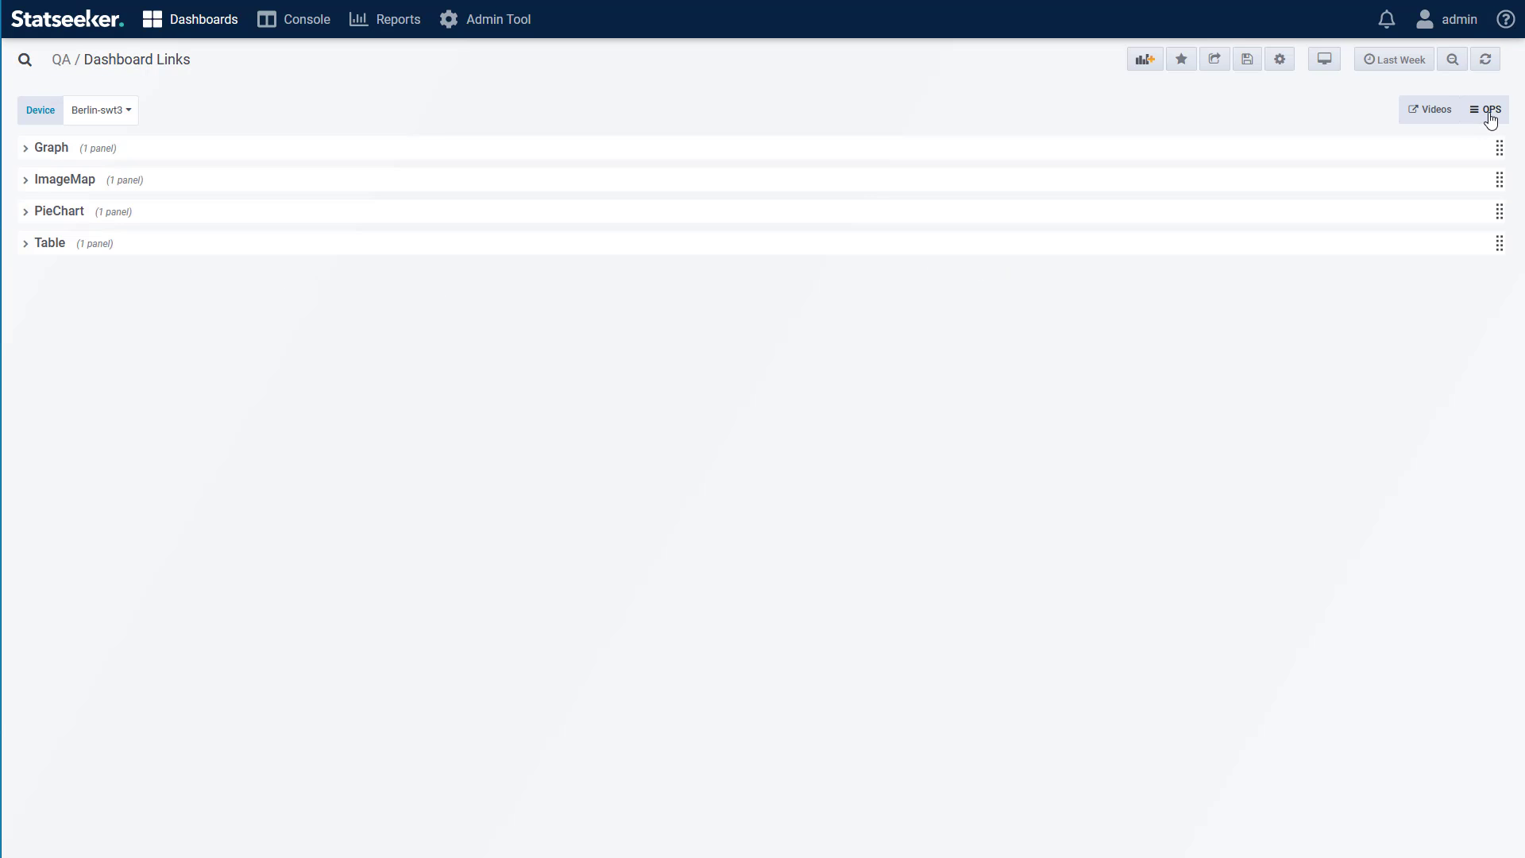
click(1489, 115)
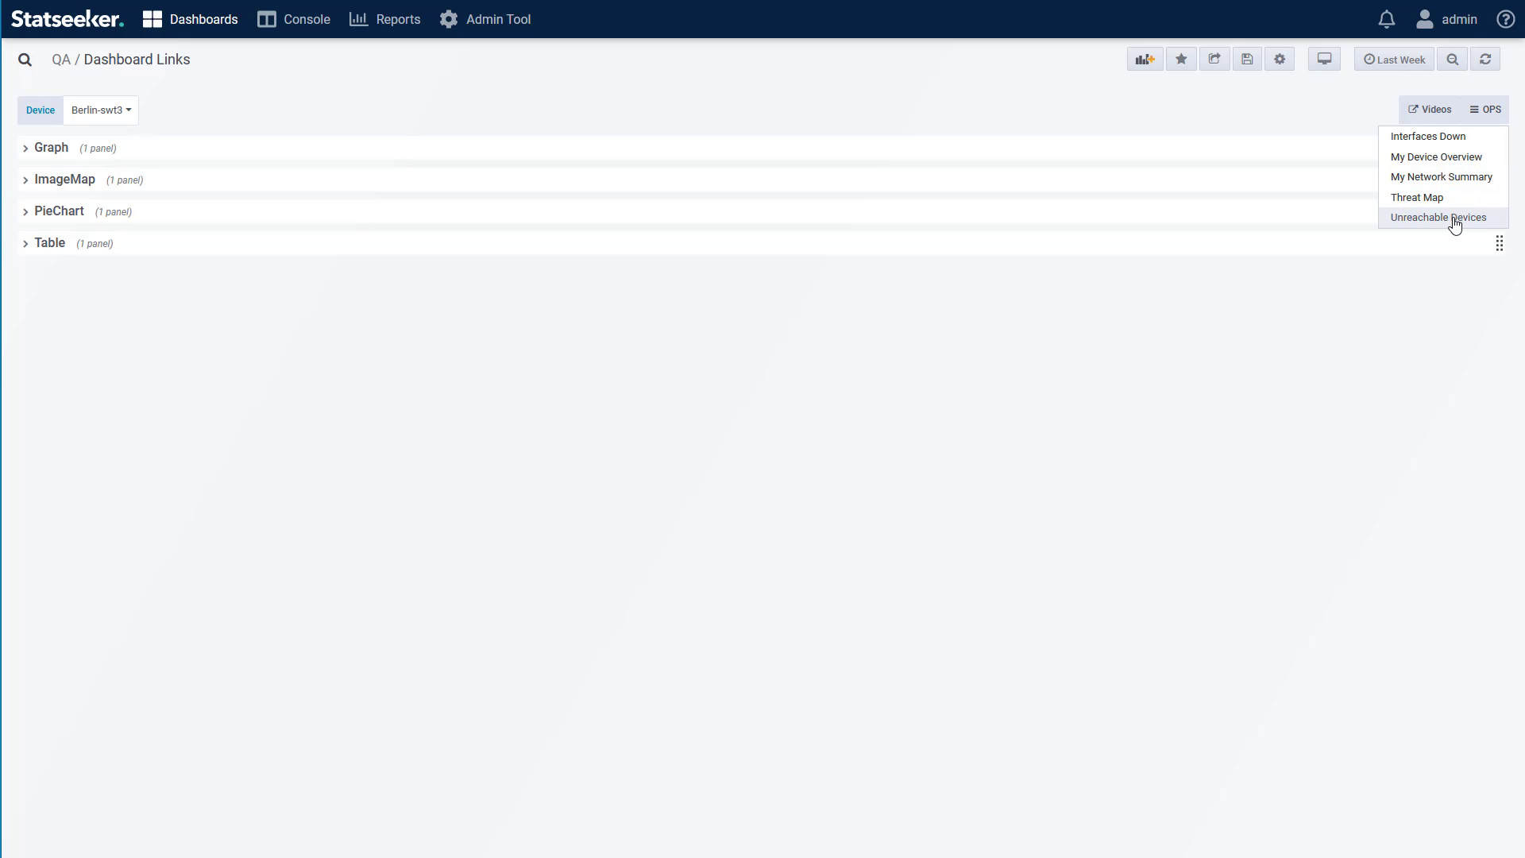
click(1454, 165)
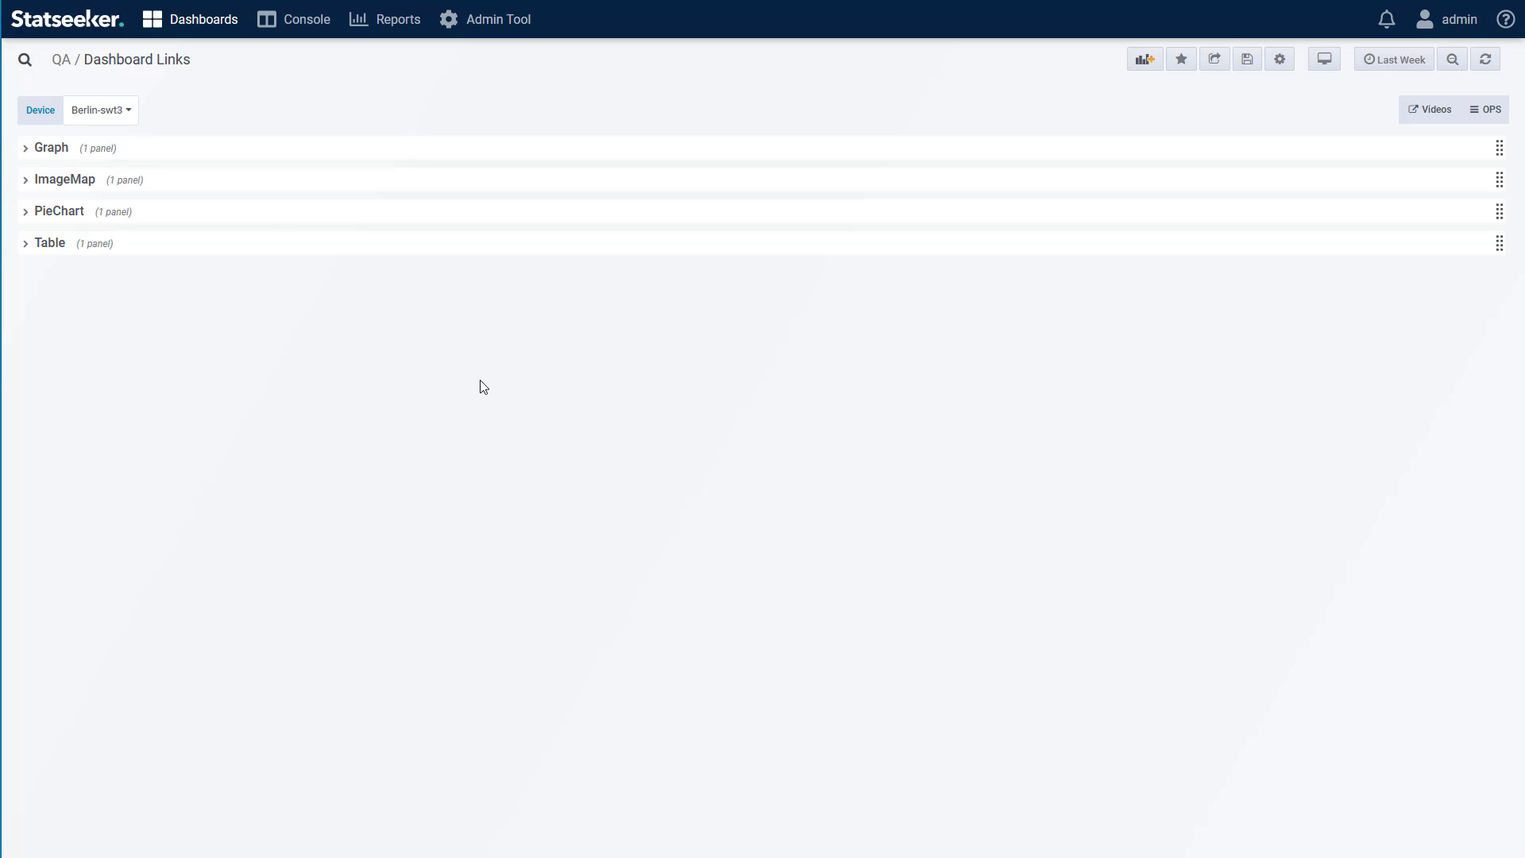
Expand the Graph row, open its Traffic panel for editing, and add a drilldown link in the general settings
click(27, 148)
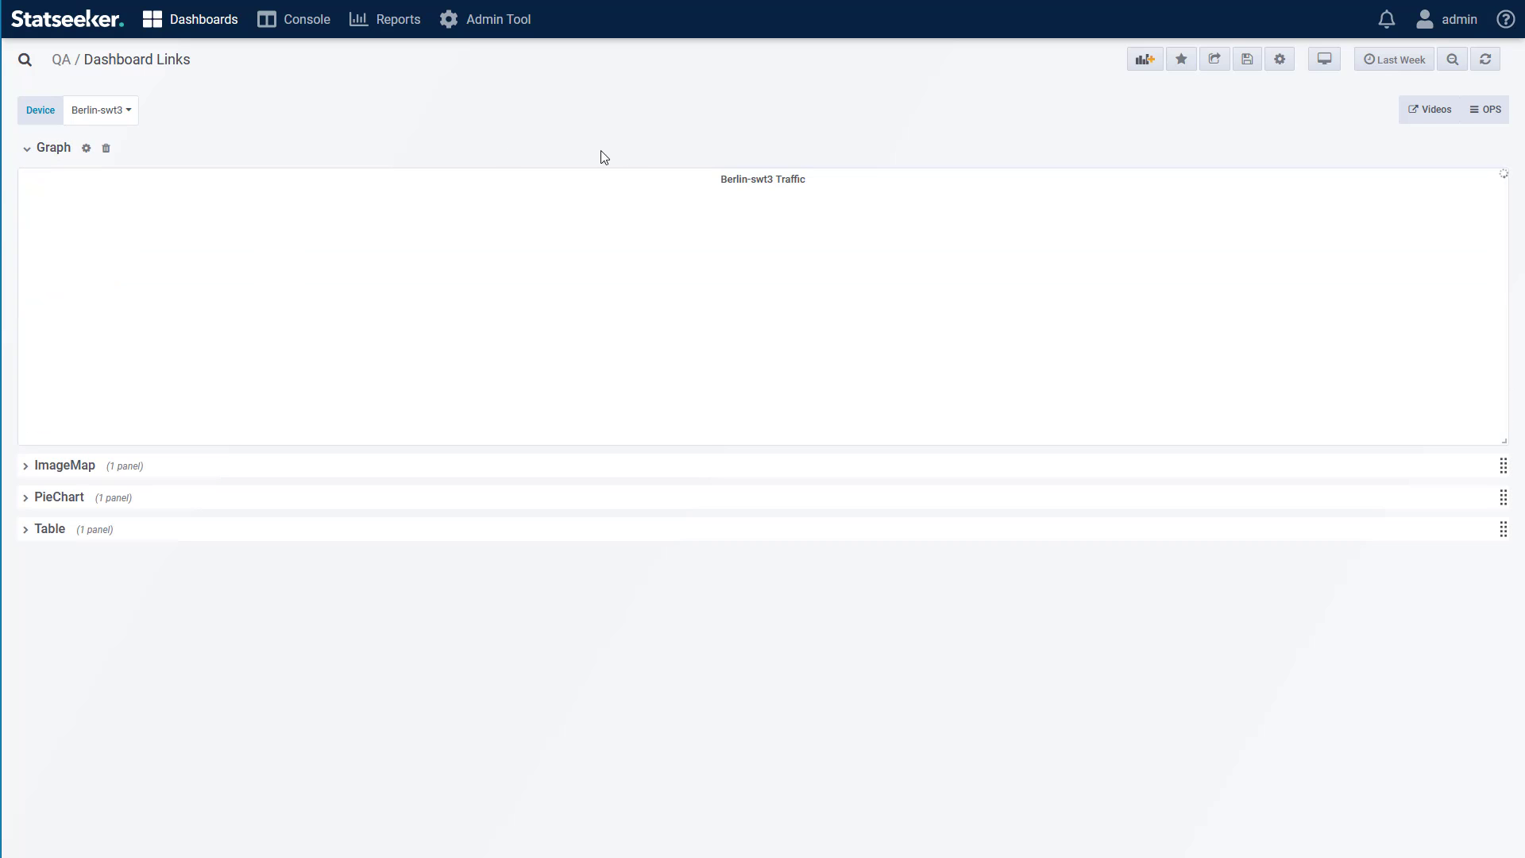
click(776, 181)
click(767, 229)
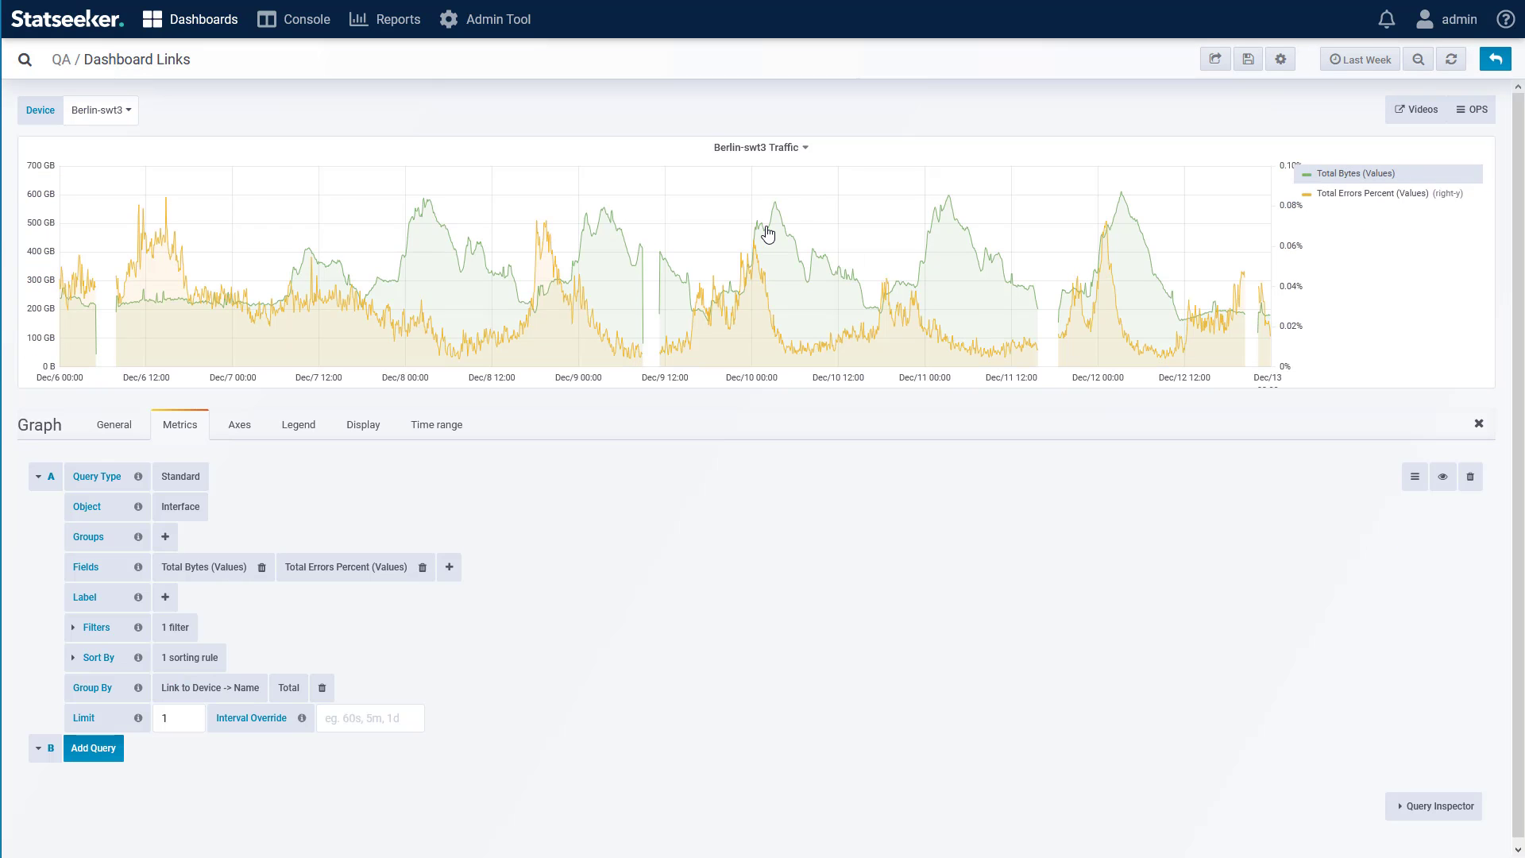
click(113, 425)
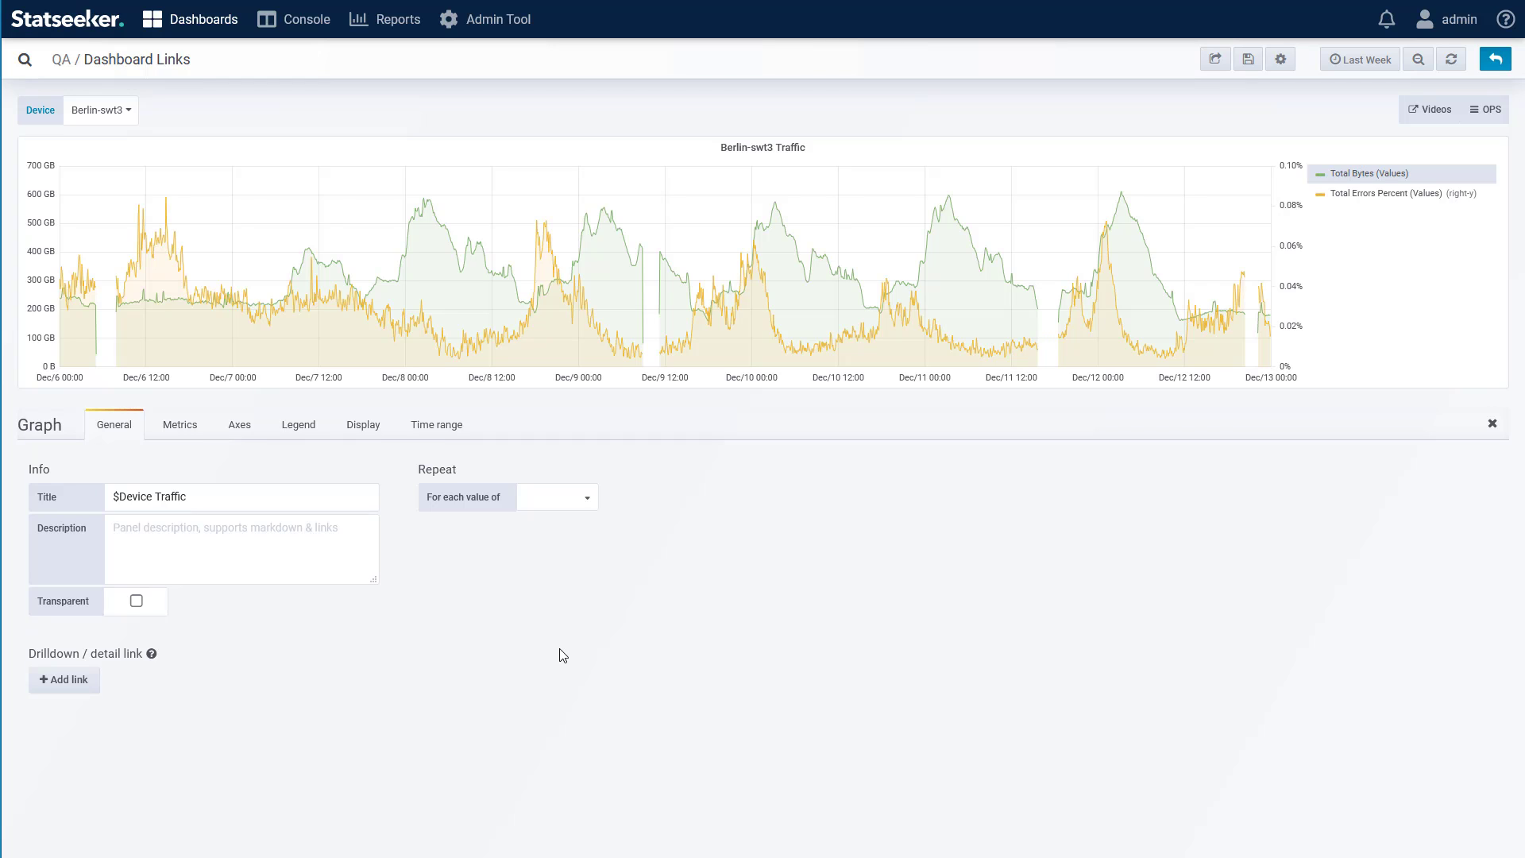
click(75, 680)
Set the drilldown link's type to dashboard and its target to the Interface Overview dashboard
click(161, 690)
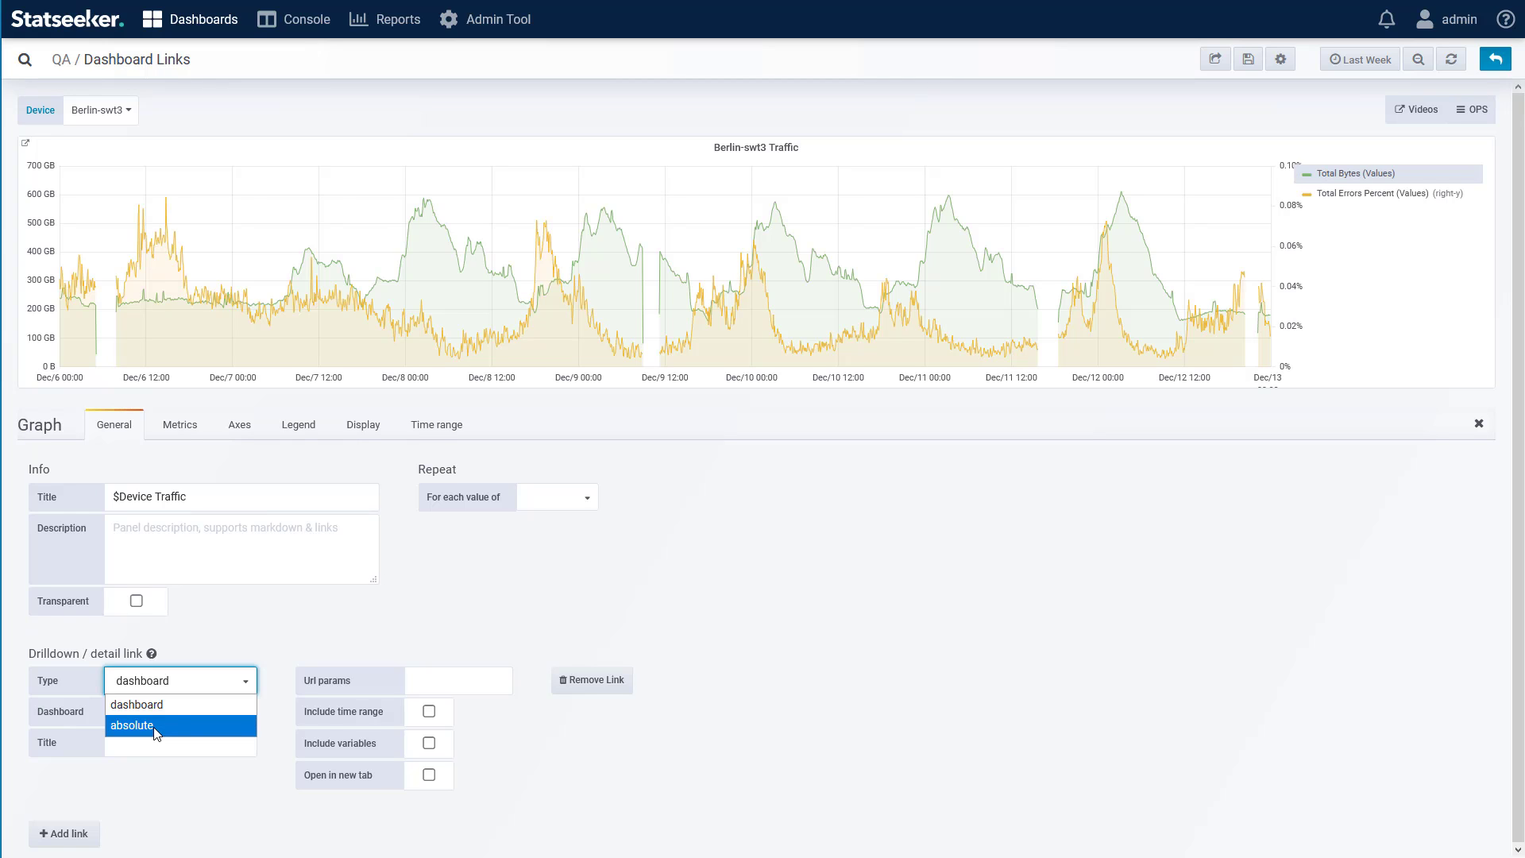
click(173, 704)
click(175, 711)
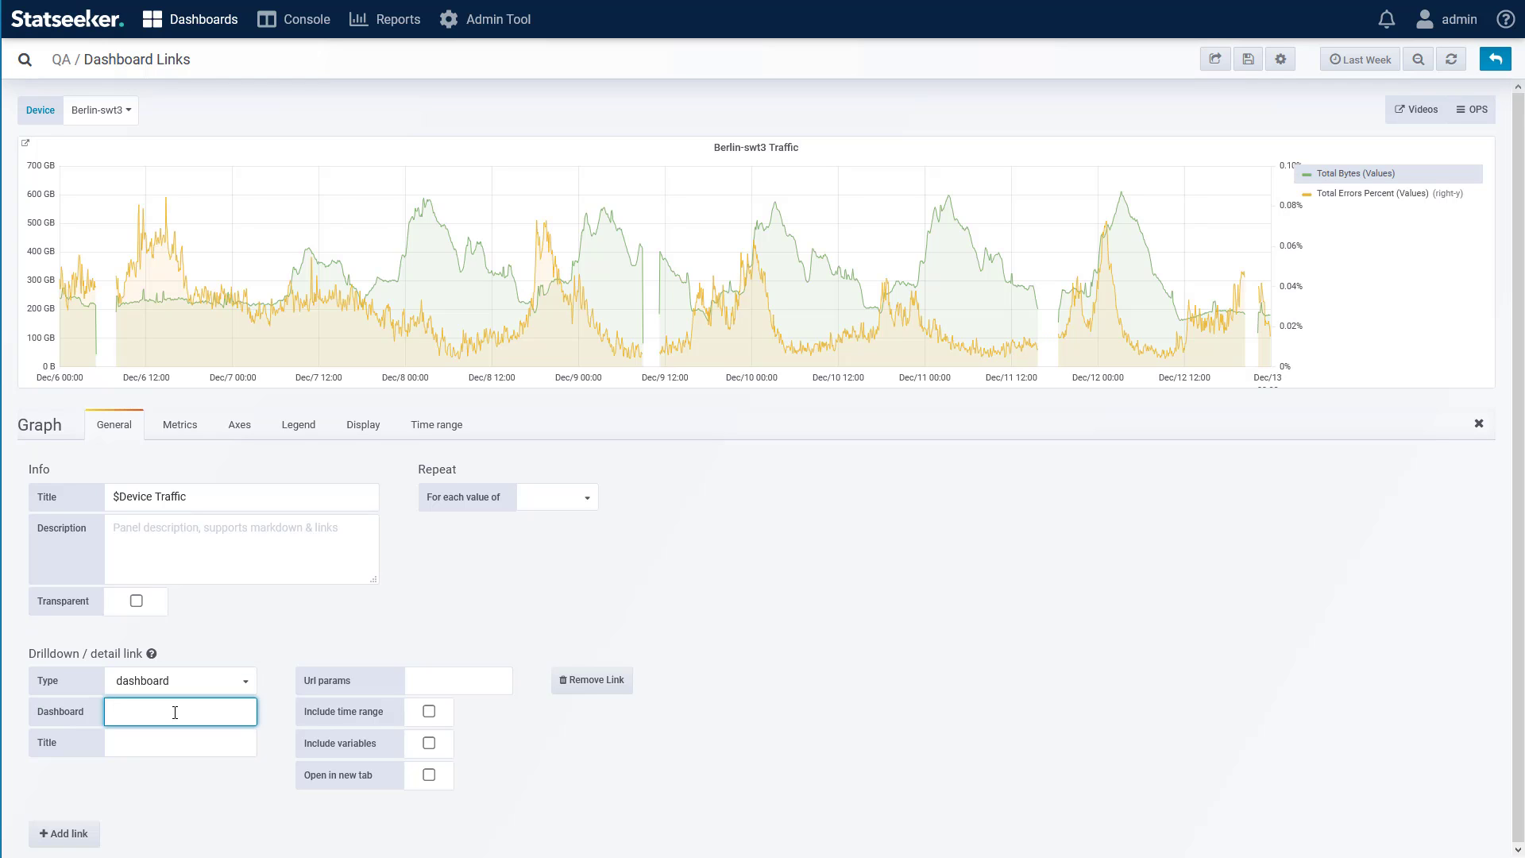
text(INter)
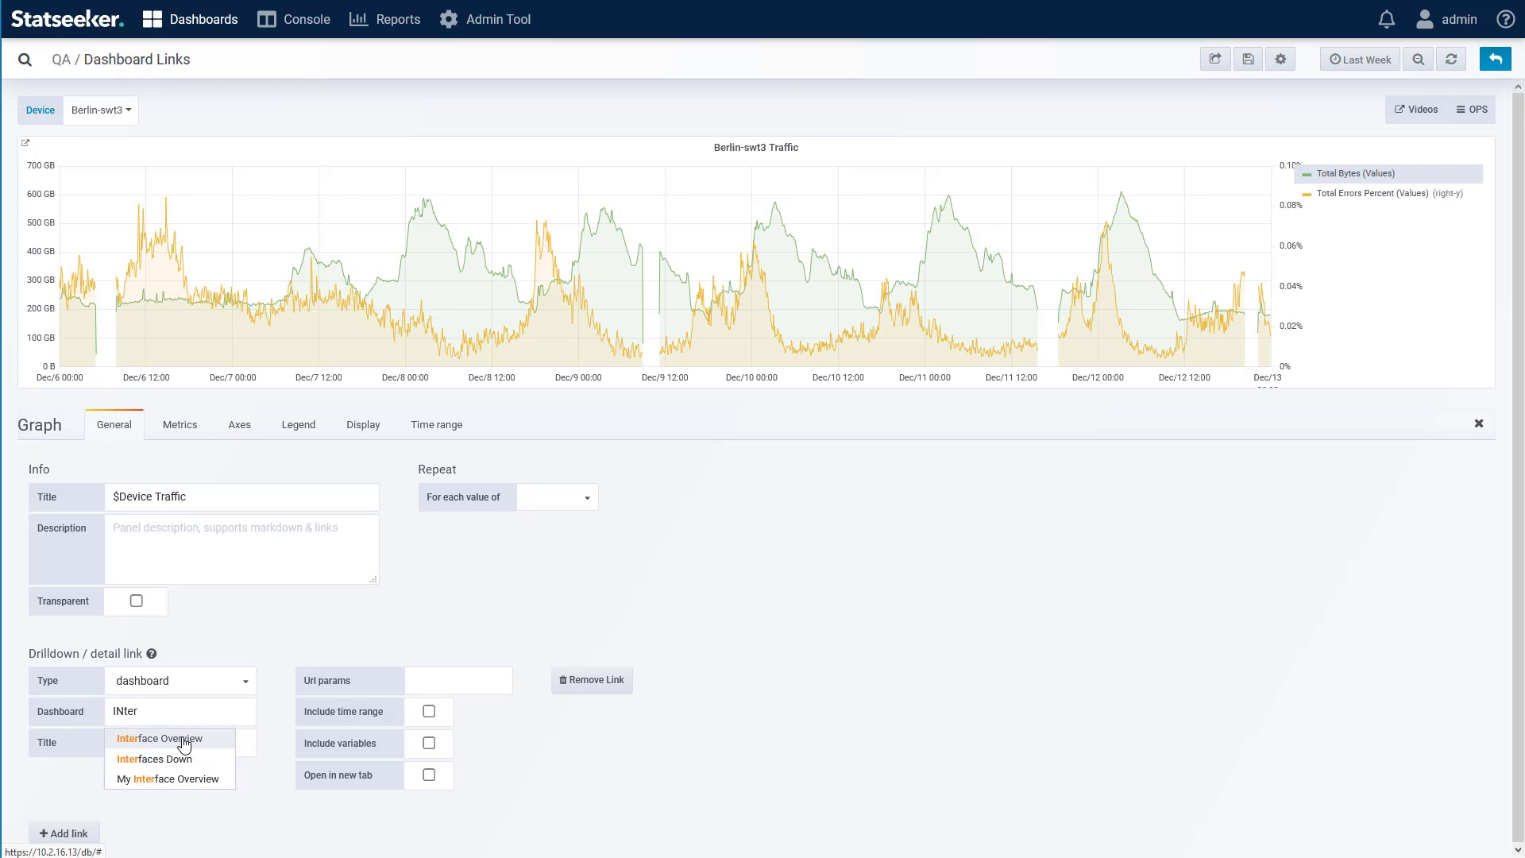
click(183, 738)
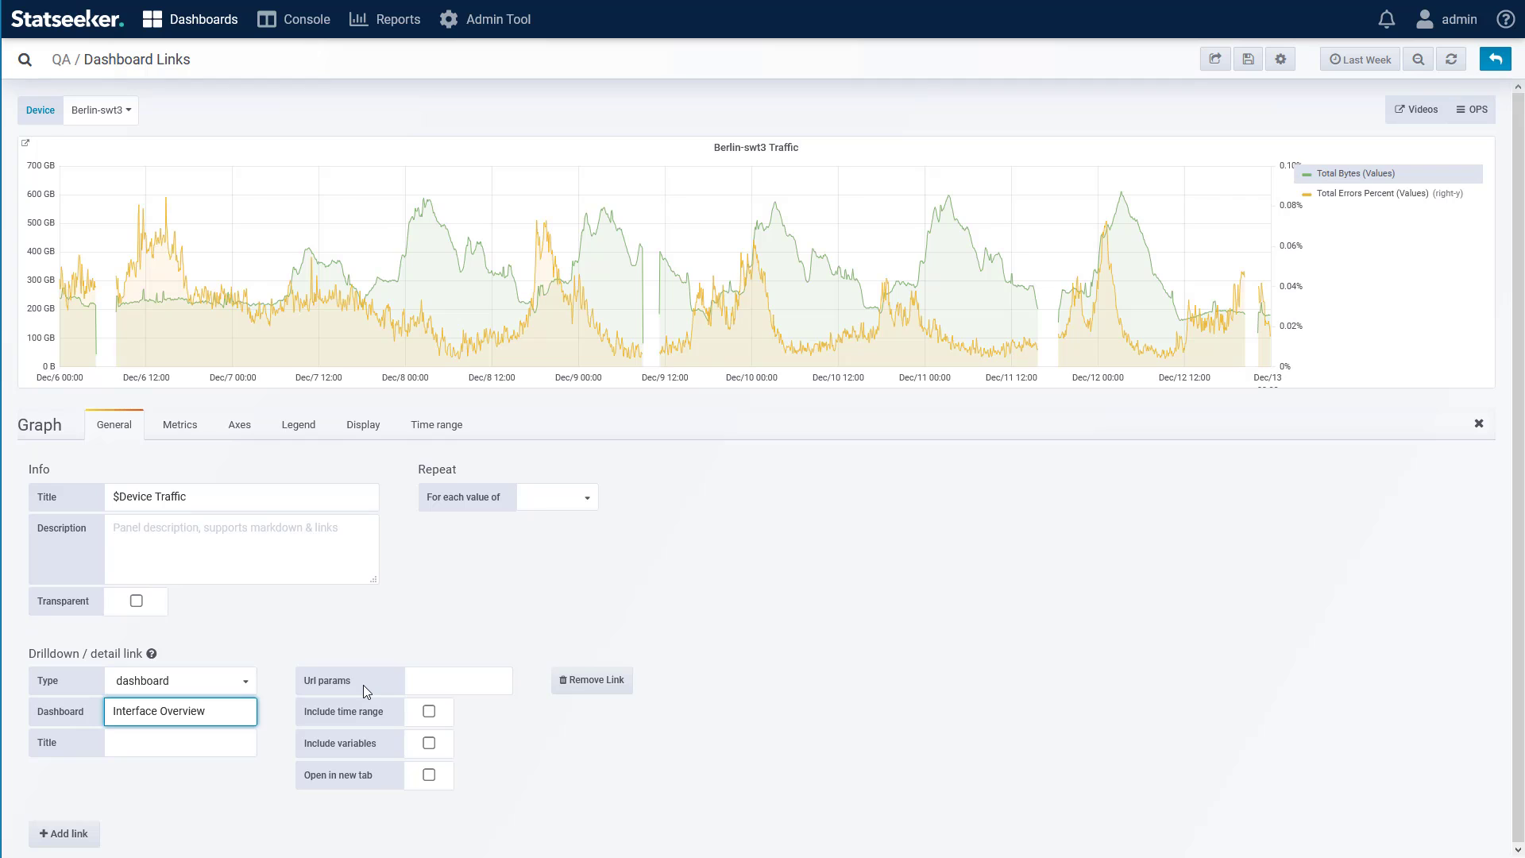
Set the drilldown link's URL parameters to var-Device=Chicago-rtr&var-Interface=Gi0/2 Link to Chicago-swt1
click(417, 680)
text(v)
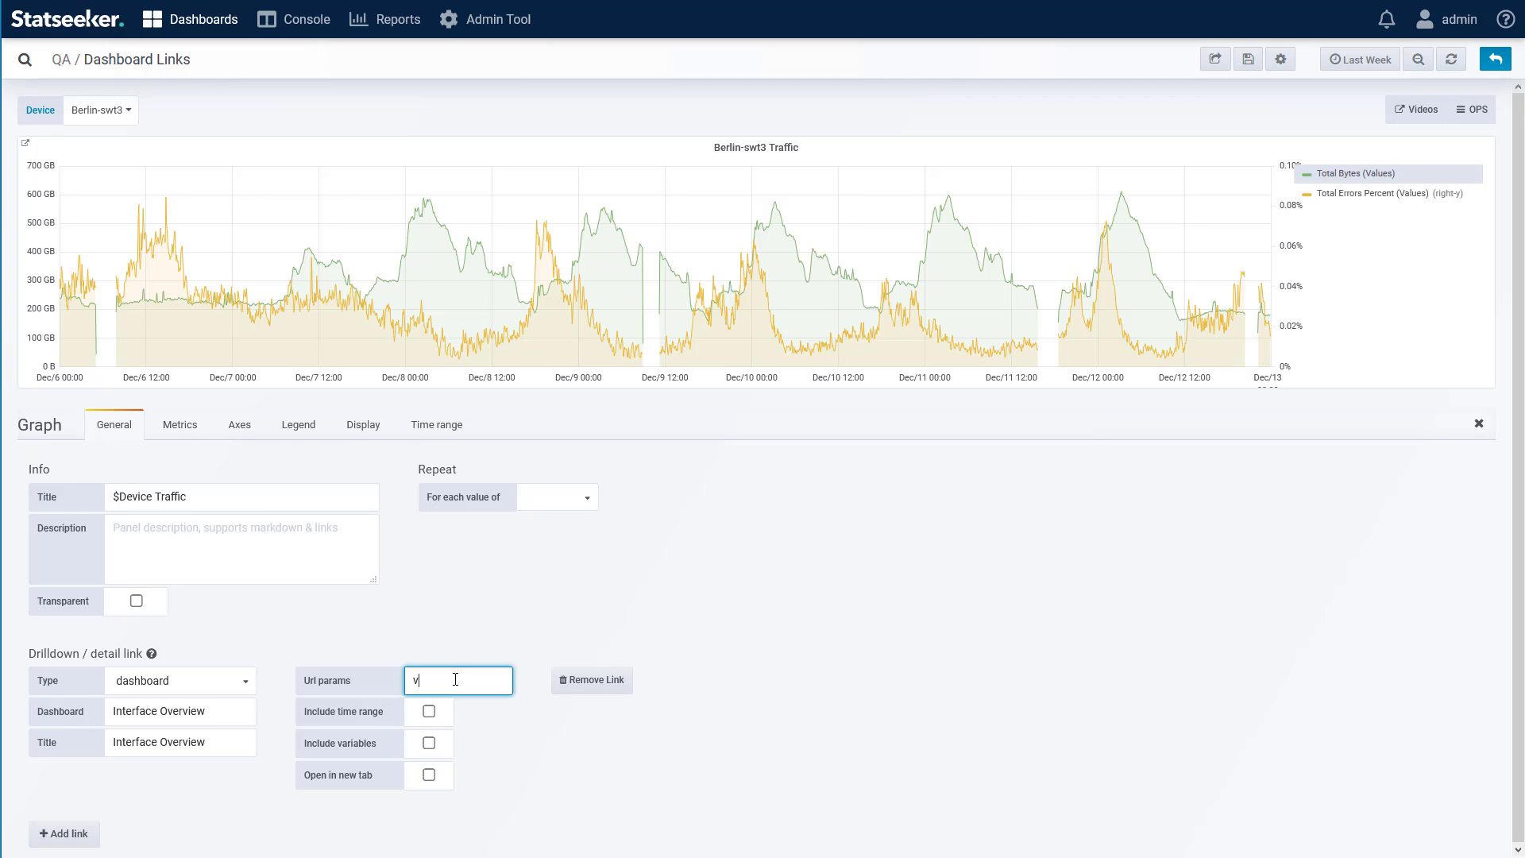
text(ar-Device)
text(=Chicago-rtr)
text(&var-Interface=)
text(Gi0/2)
text( Link to Chicago-swt)
text(1)
click(483, 824)
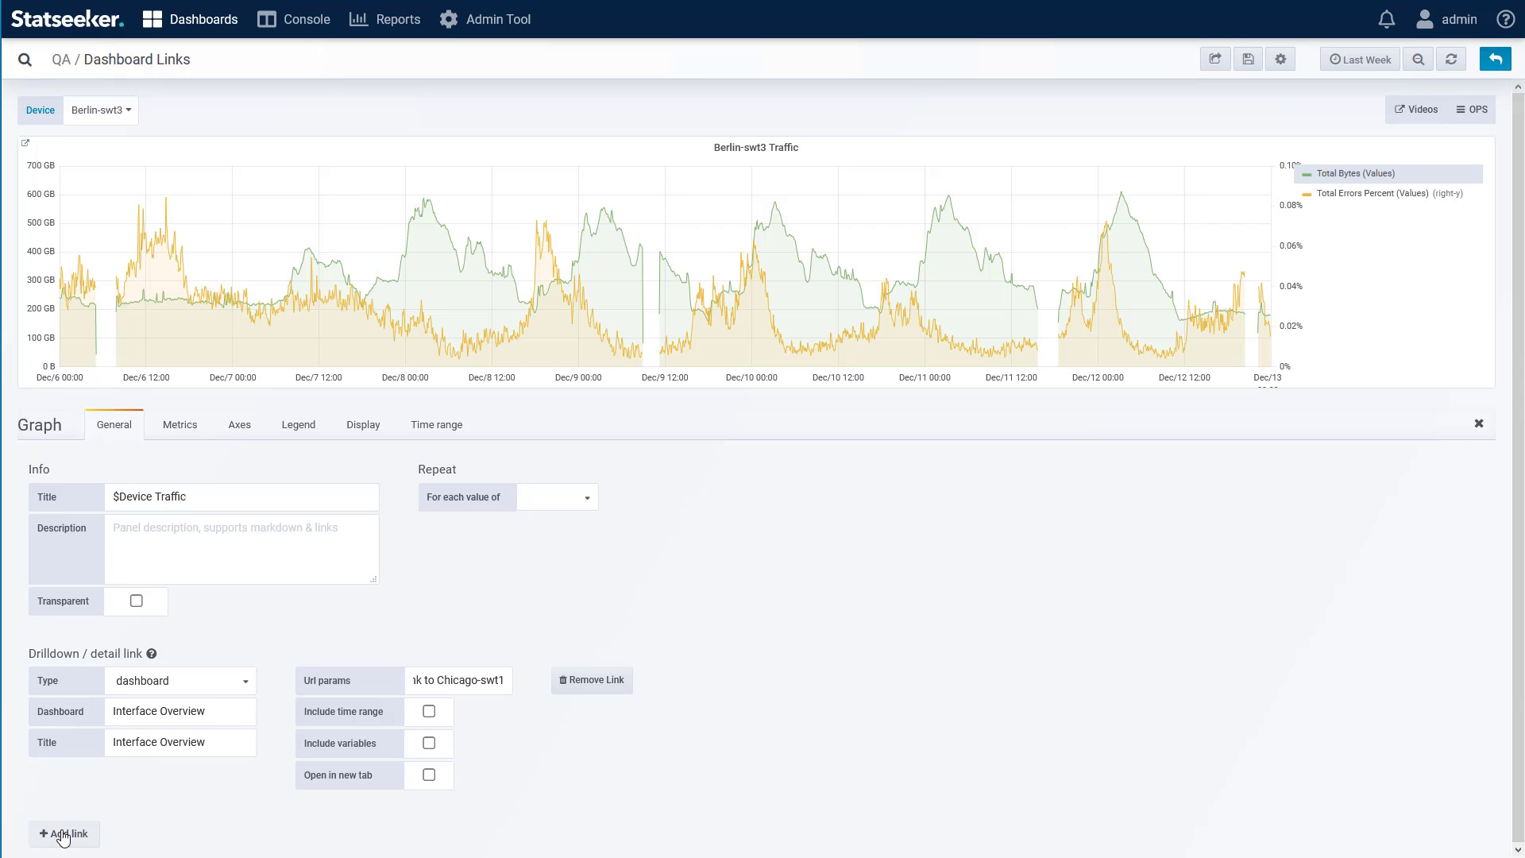
click(85, 840)
scroll(183, 794, down, 2)
click(178, 681)
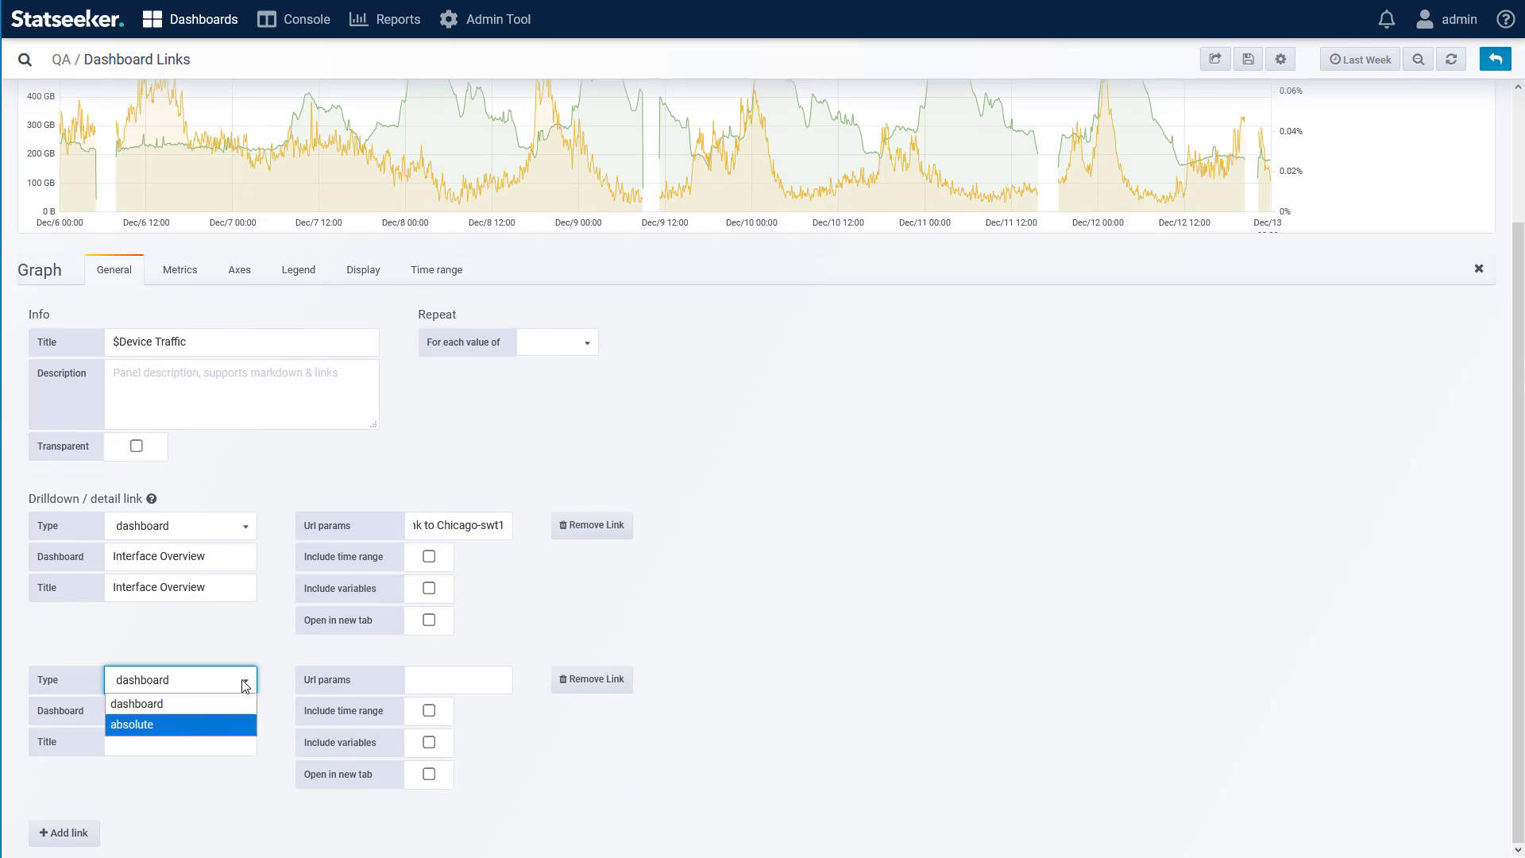
click(192, 717)
click(203, 711)
text(https://docs.statseeker.com/#videos)
click(191, 740)
text(Vids)
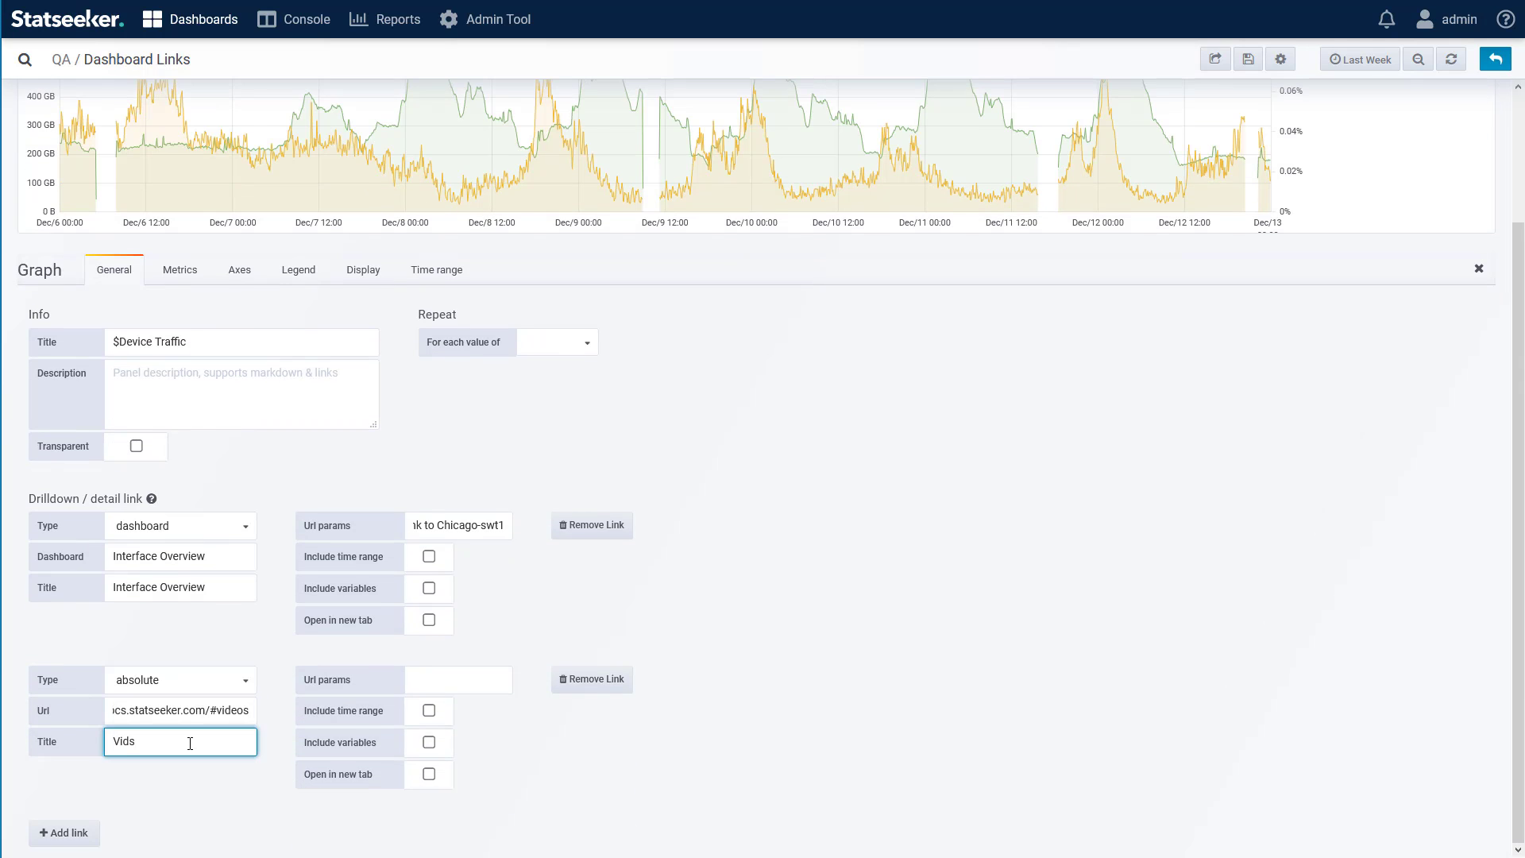
Toggle the Vids link's open-in-new-tab option, save the changes, and return to the dashboard
click(429, 775)
click(429, 774)
key(ctrl+s)
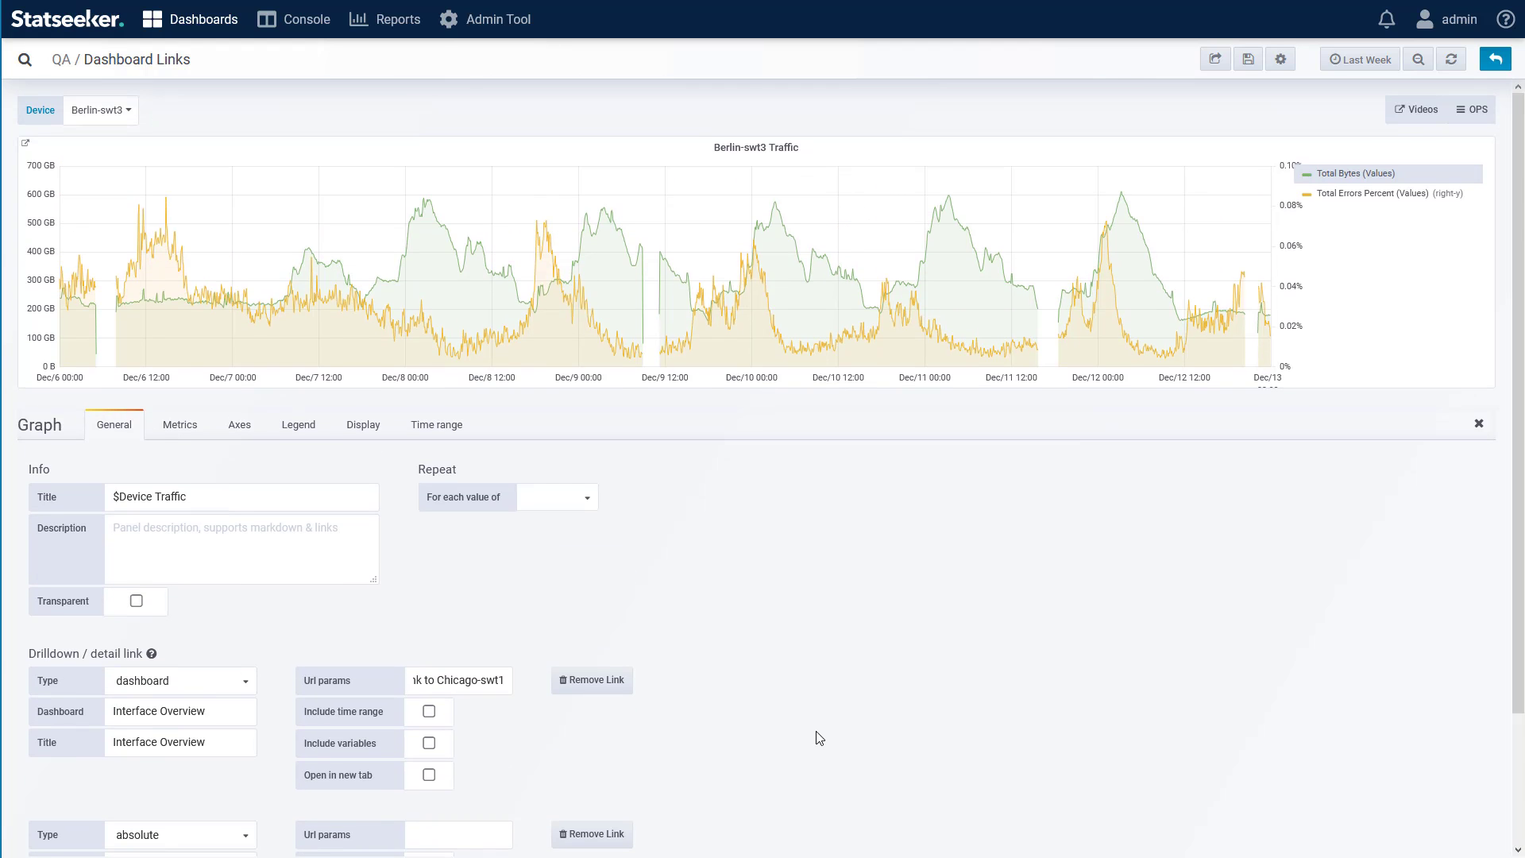
key(Escape)
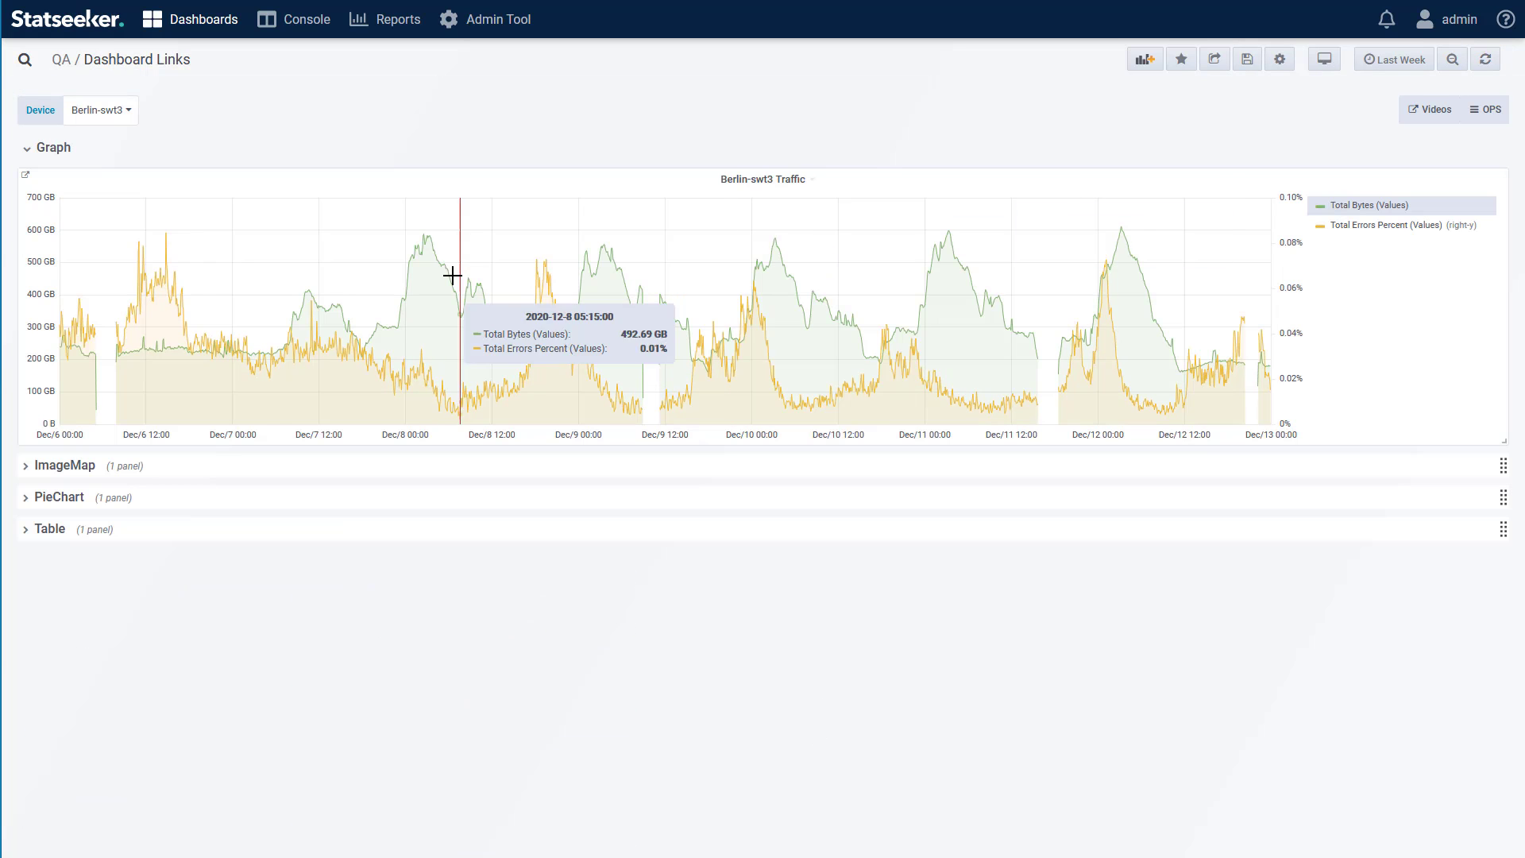
Open the Interface Overview dashboard through the graph panel's drilldown link and go back to the Dashboard Links dashboard
mouse_move(26, 175)
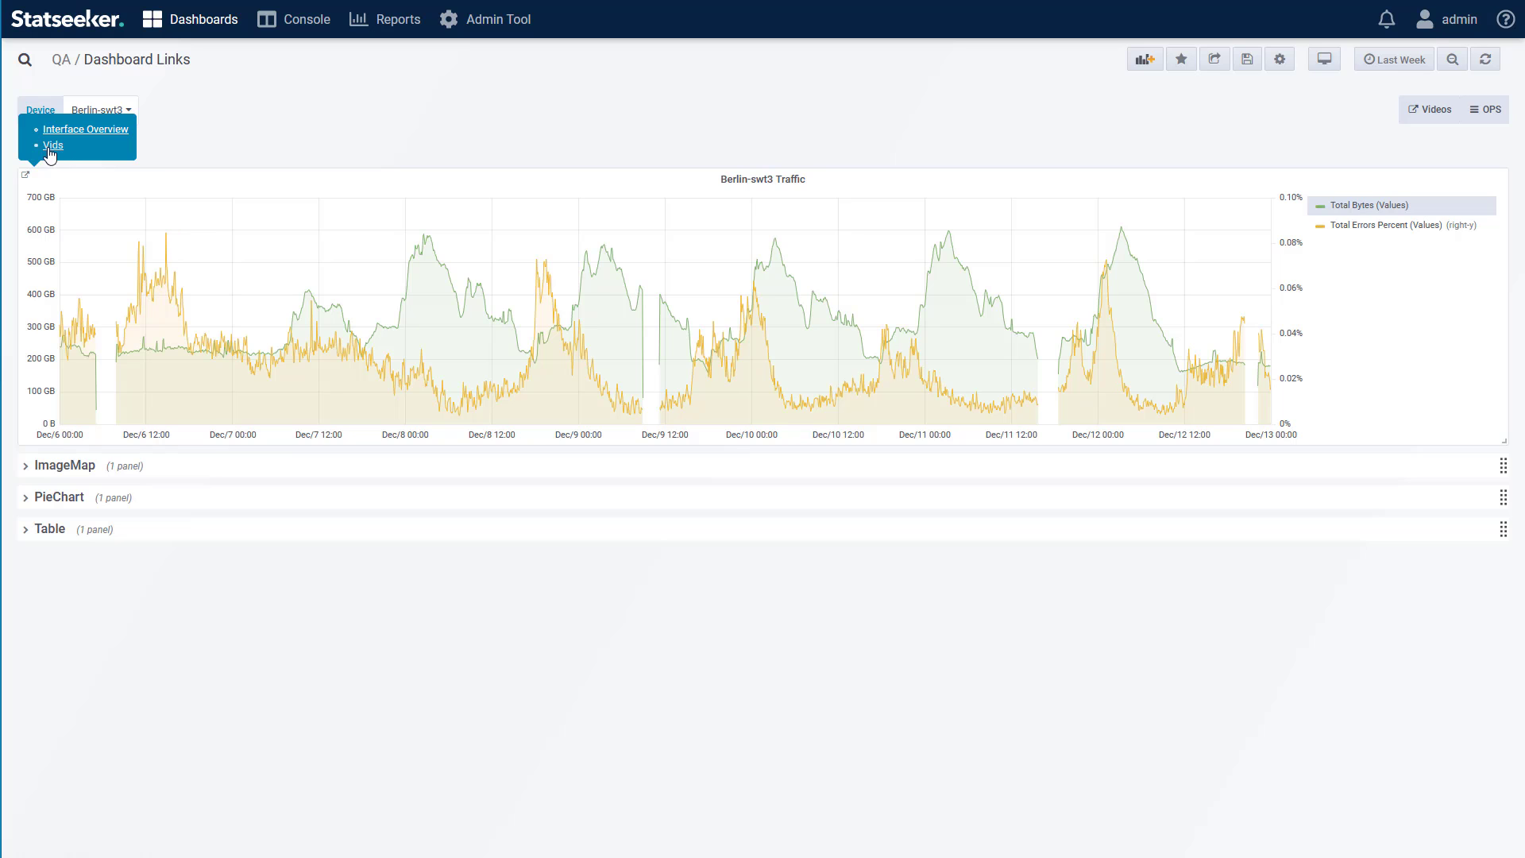
click(100, 121)
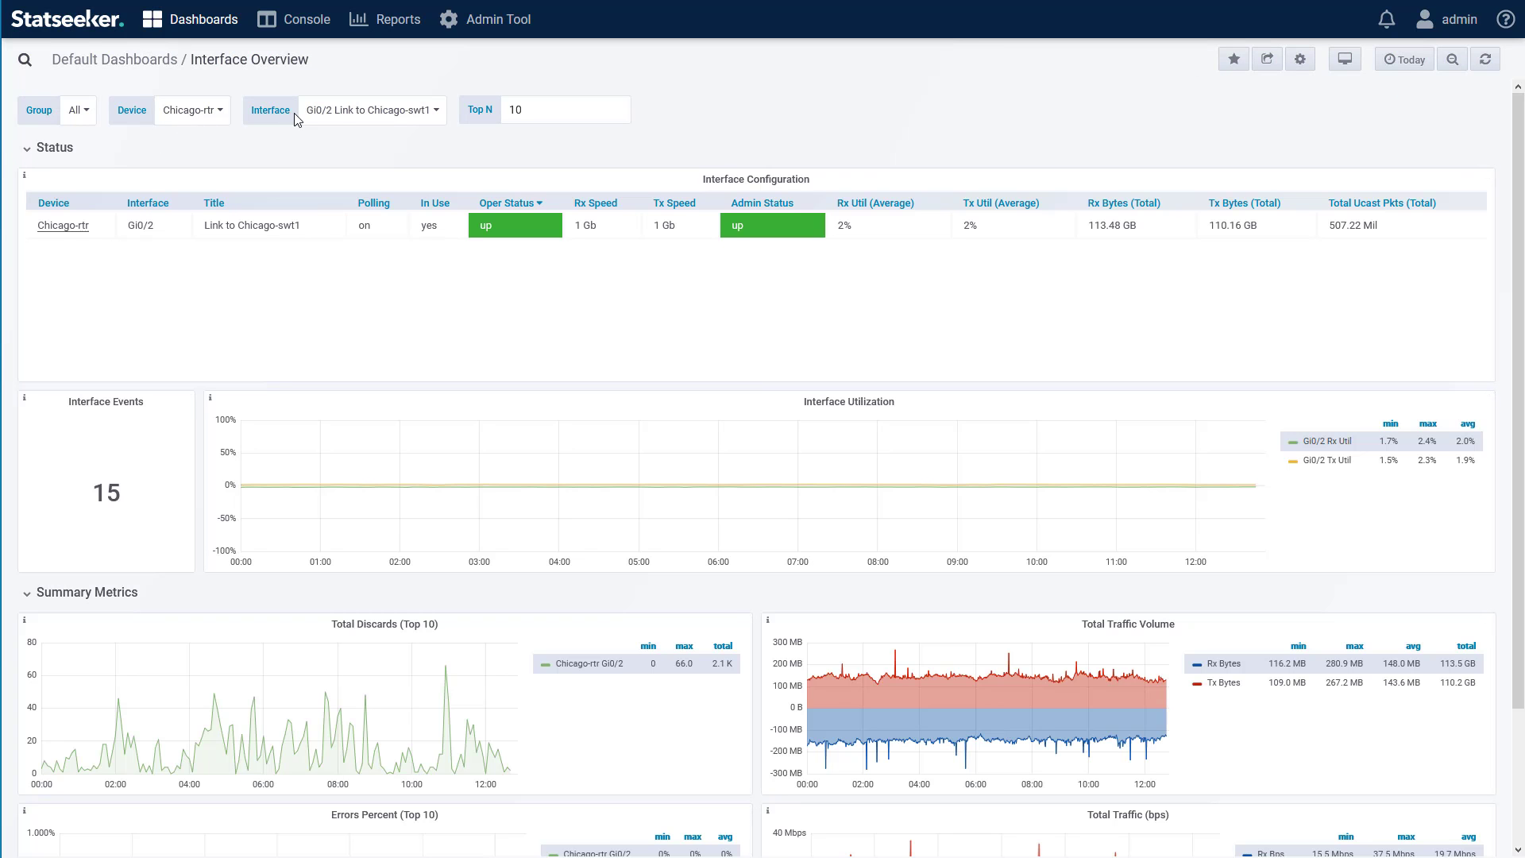
key(alt+Left)
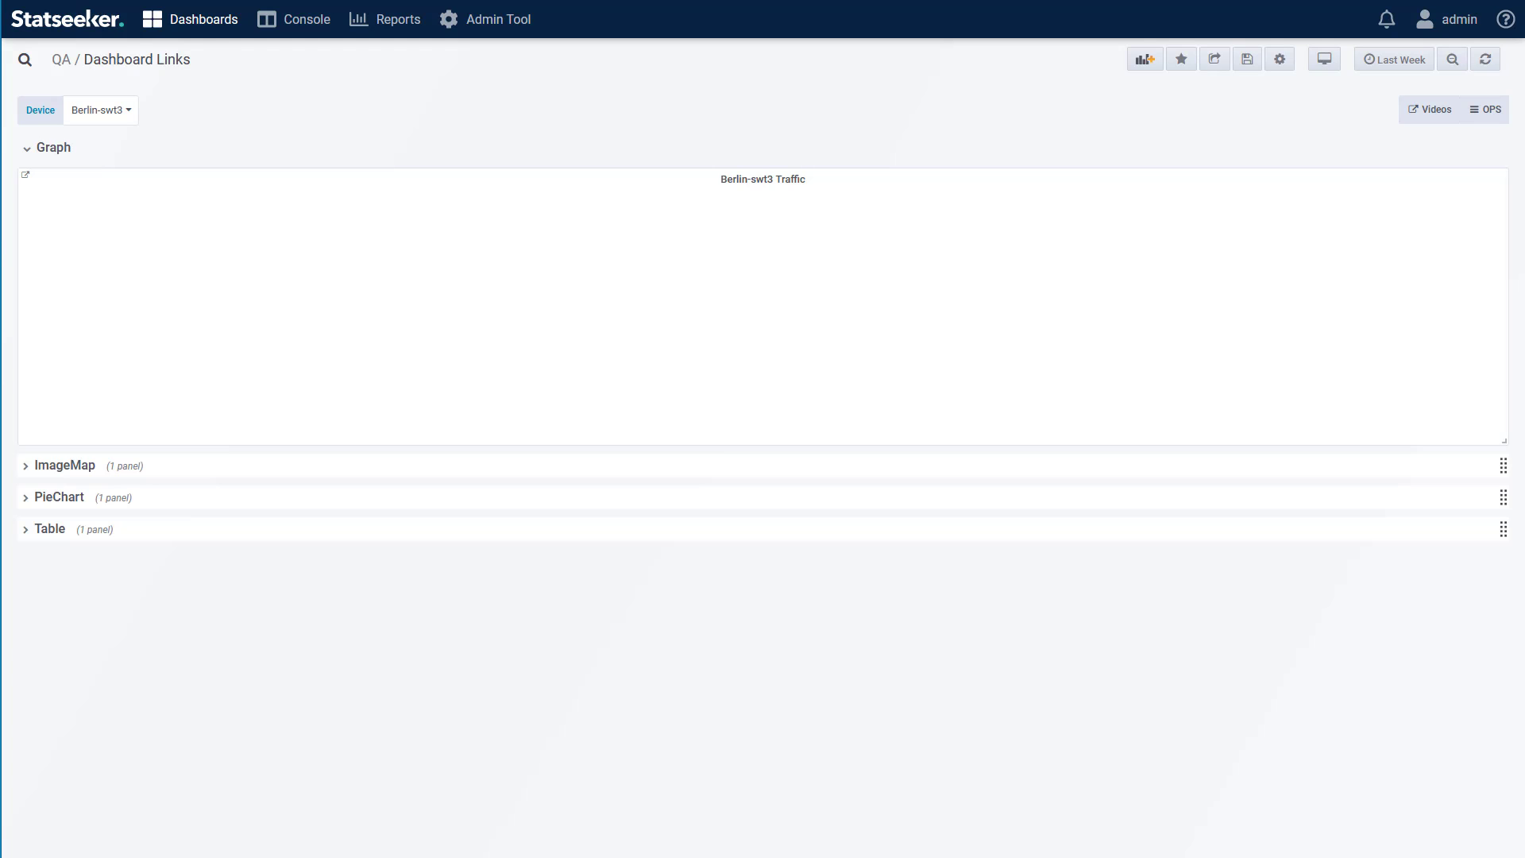
Collapse the Graph row, expand the ImageMap row, and open the Image Map panel's image node settings for editing
click(28, 153)
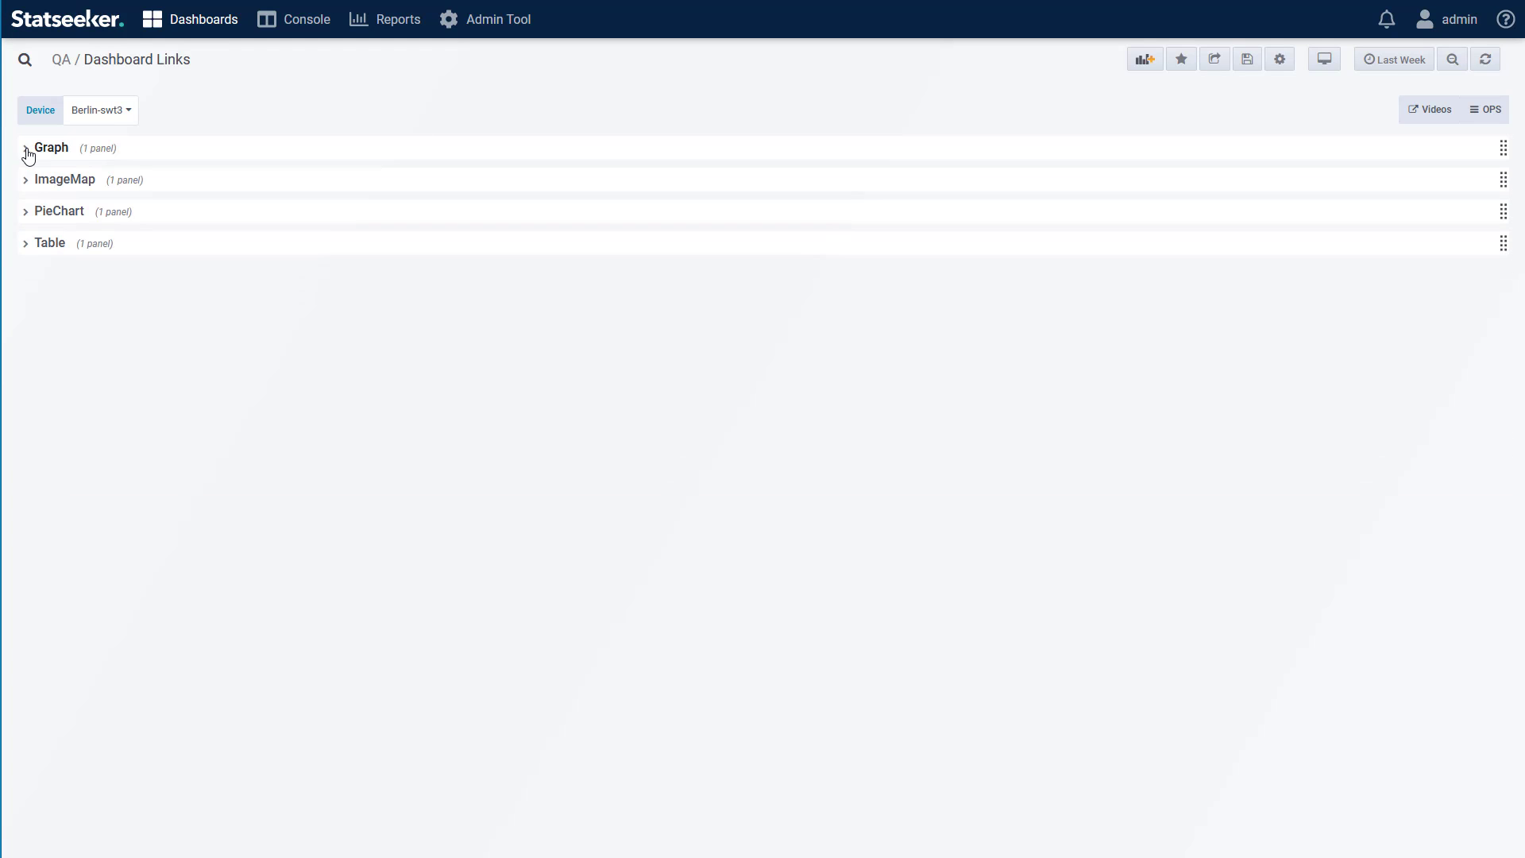
click(28, 184)
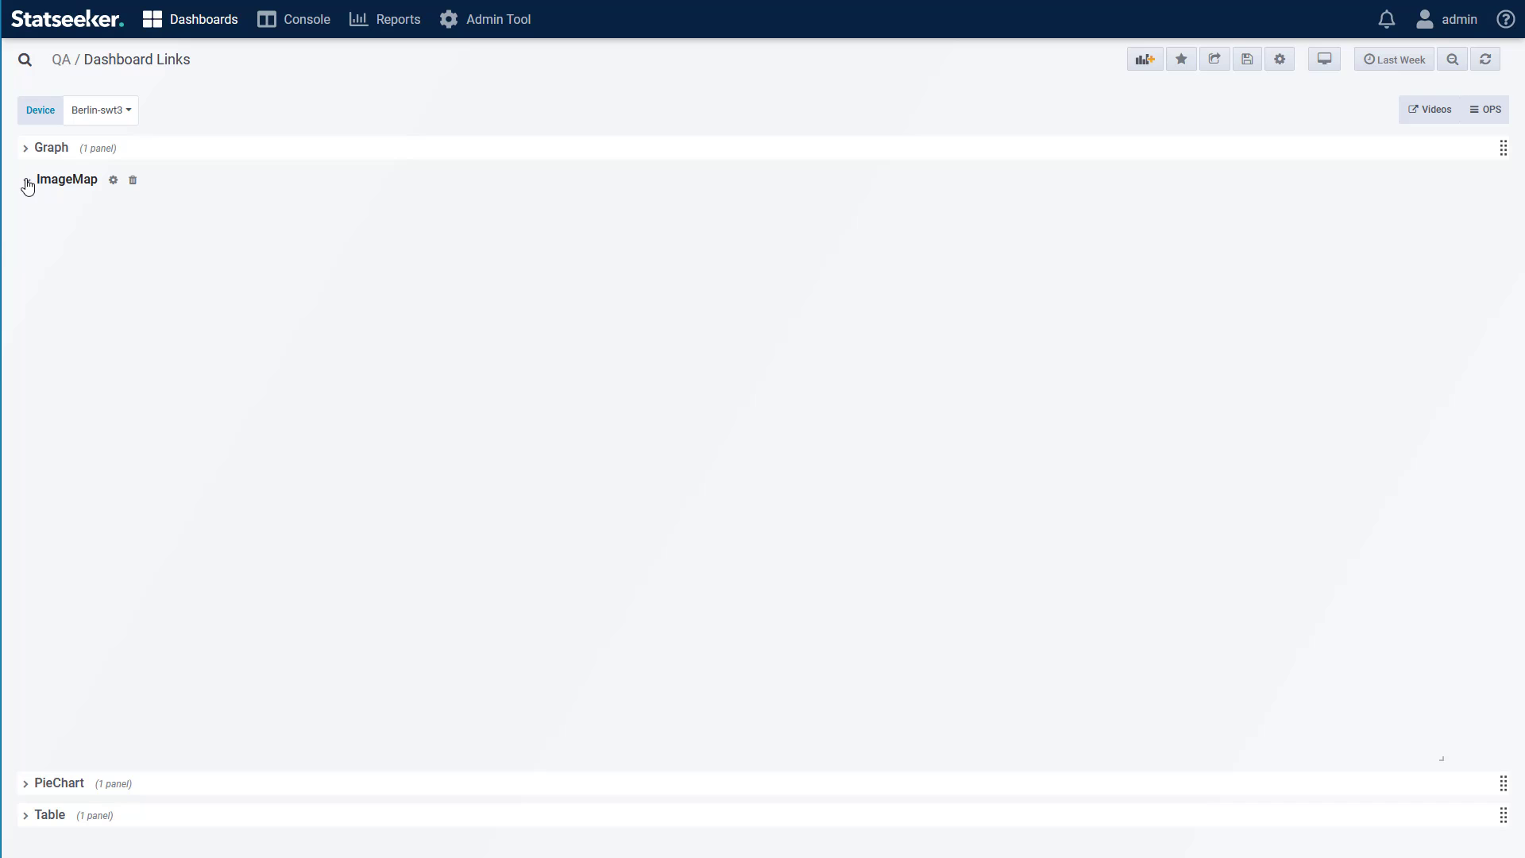
click(751, 216)
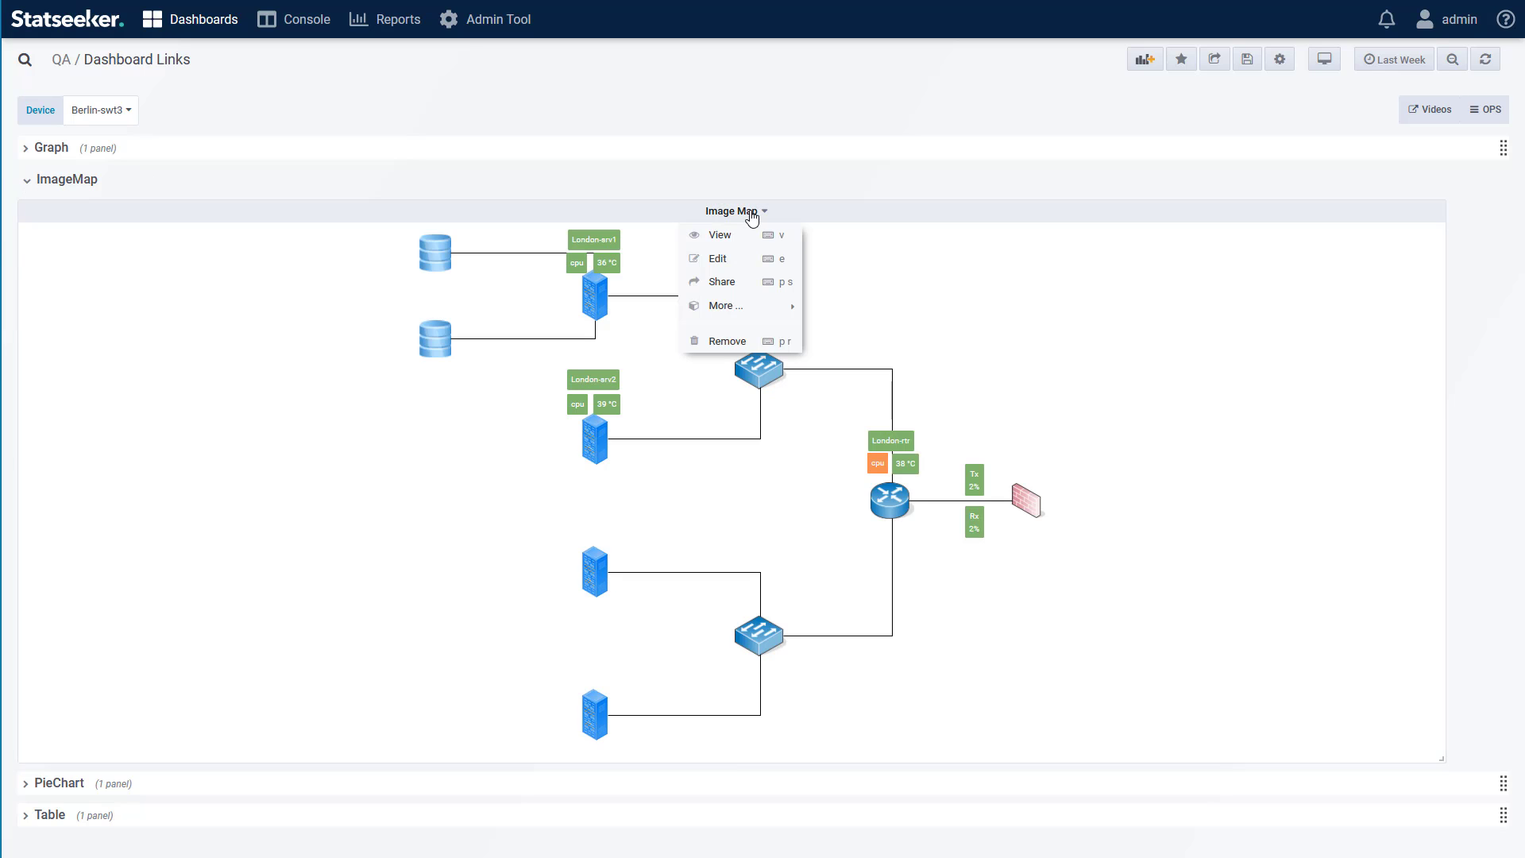
click(741, 261)
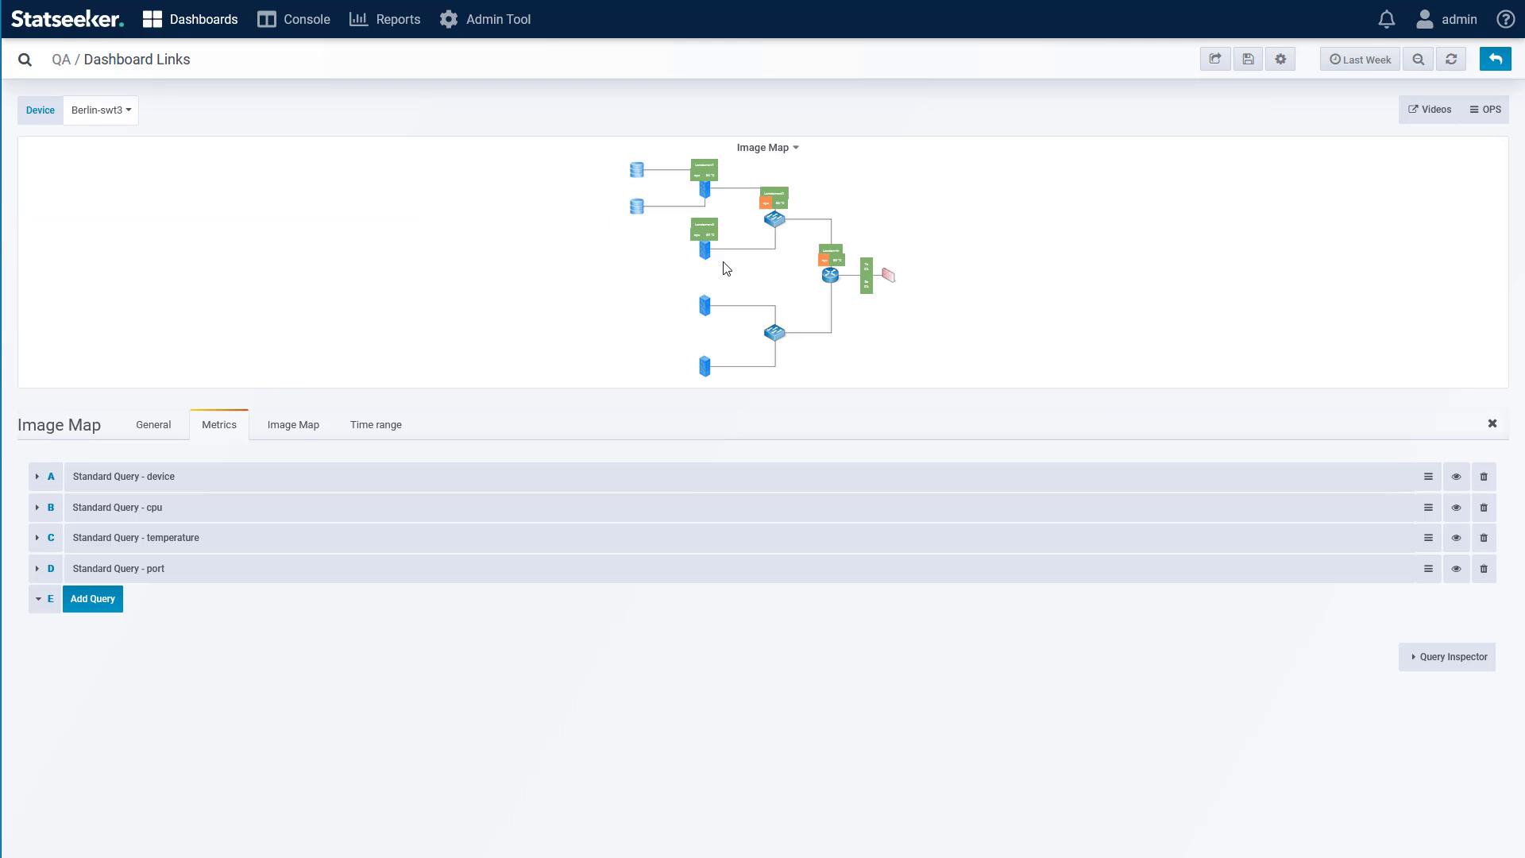
click(306, 425)
scroll(440, 530, down, 4)
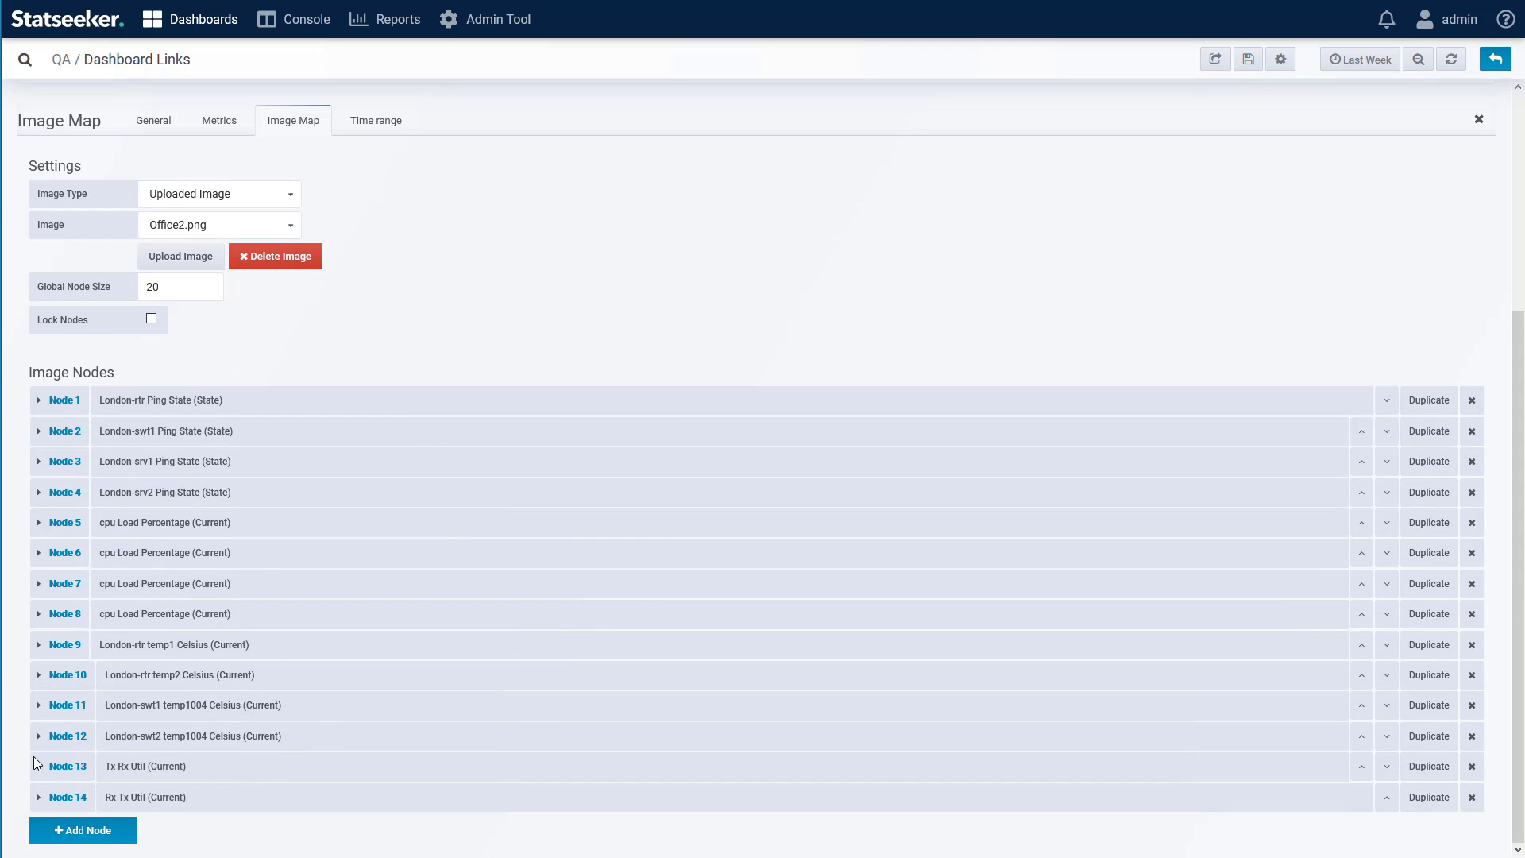
Examine the link type choices of image Node 13 (Tx Rx Util) and return to the dashboard
click(38, 764)
scroll(633, 636, down, 4)
click(557, 486)
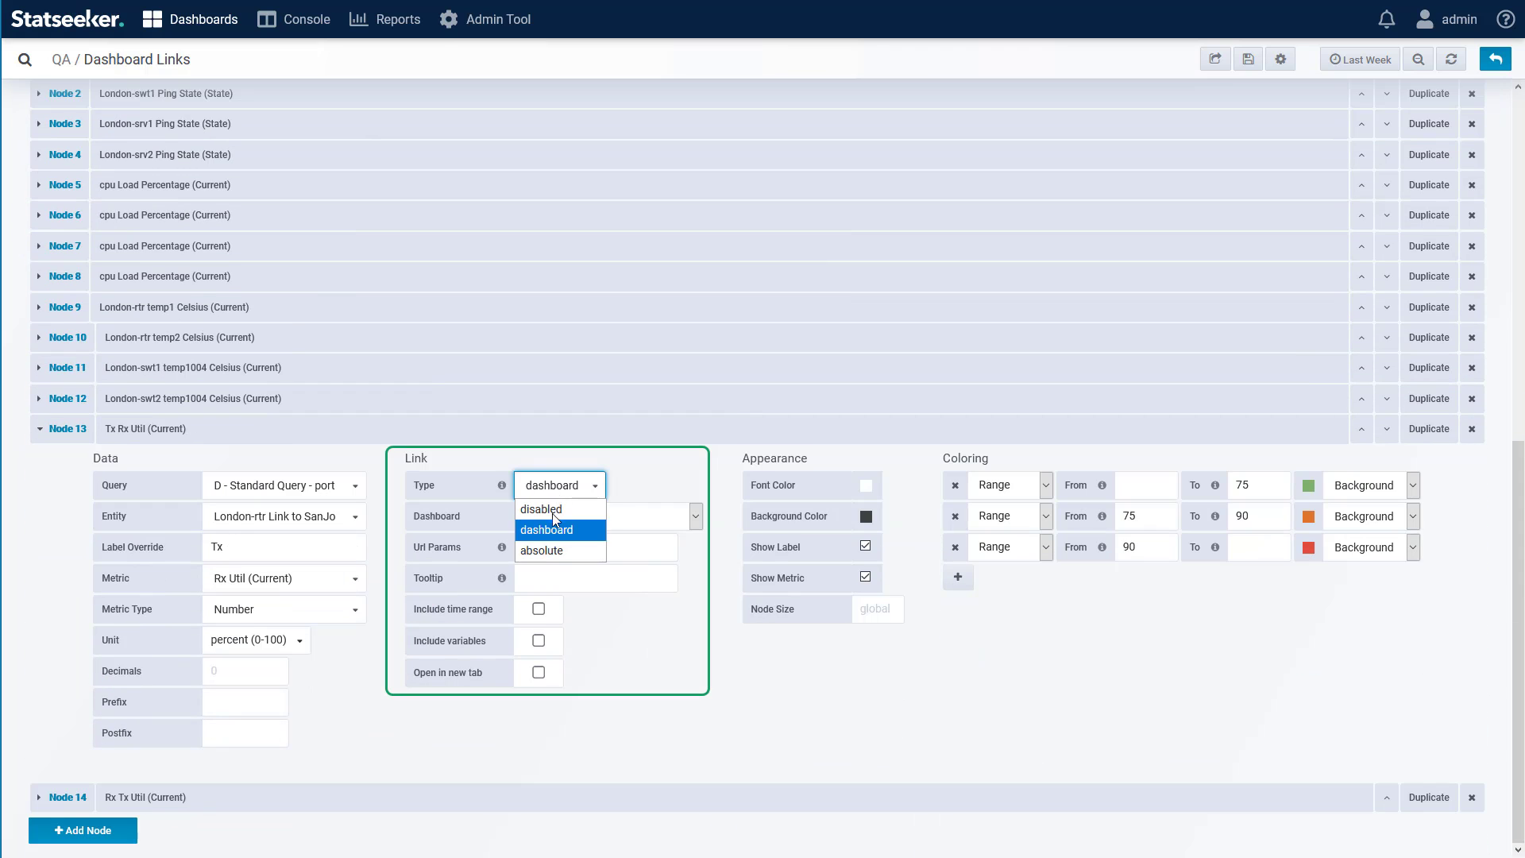
click(601, 652)
scroll(690, 671, up, 10)
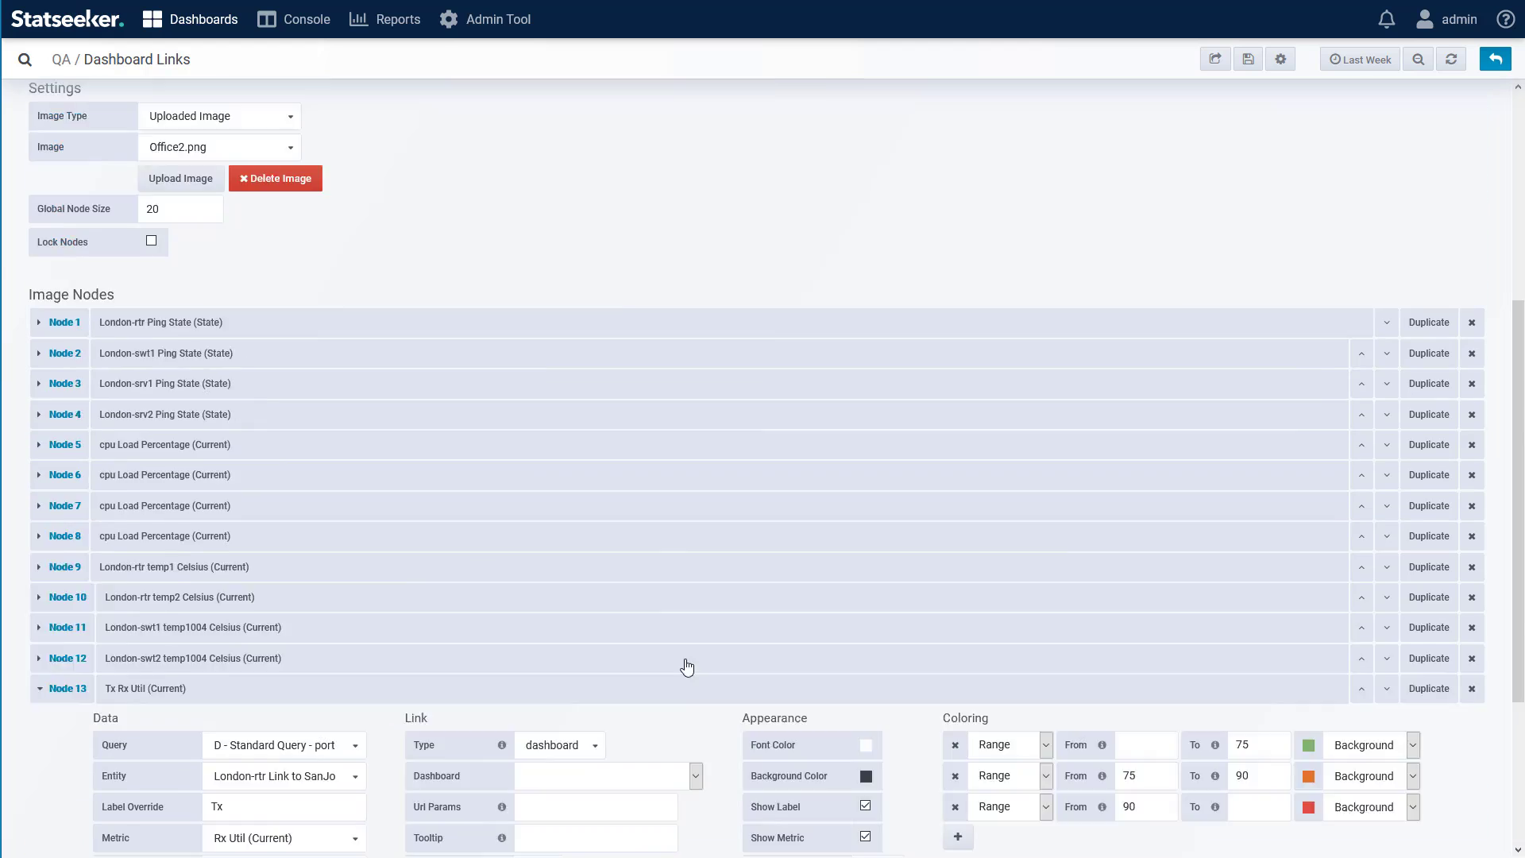
click(1495, 59)
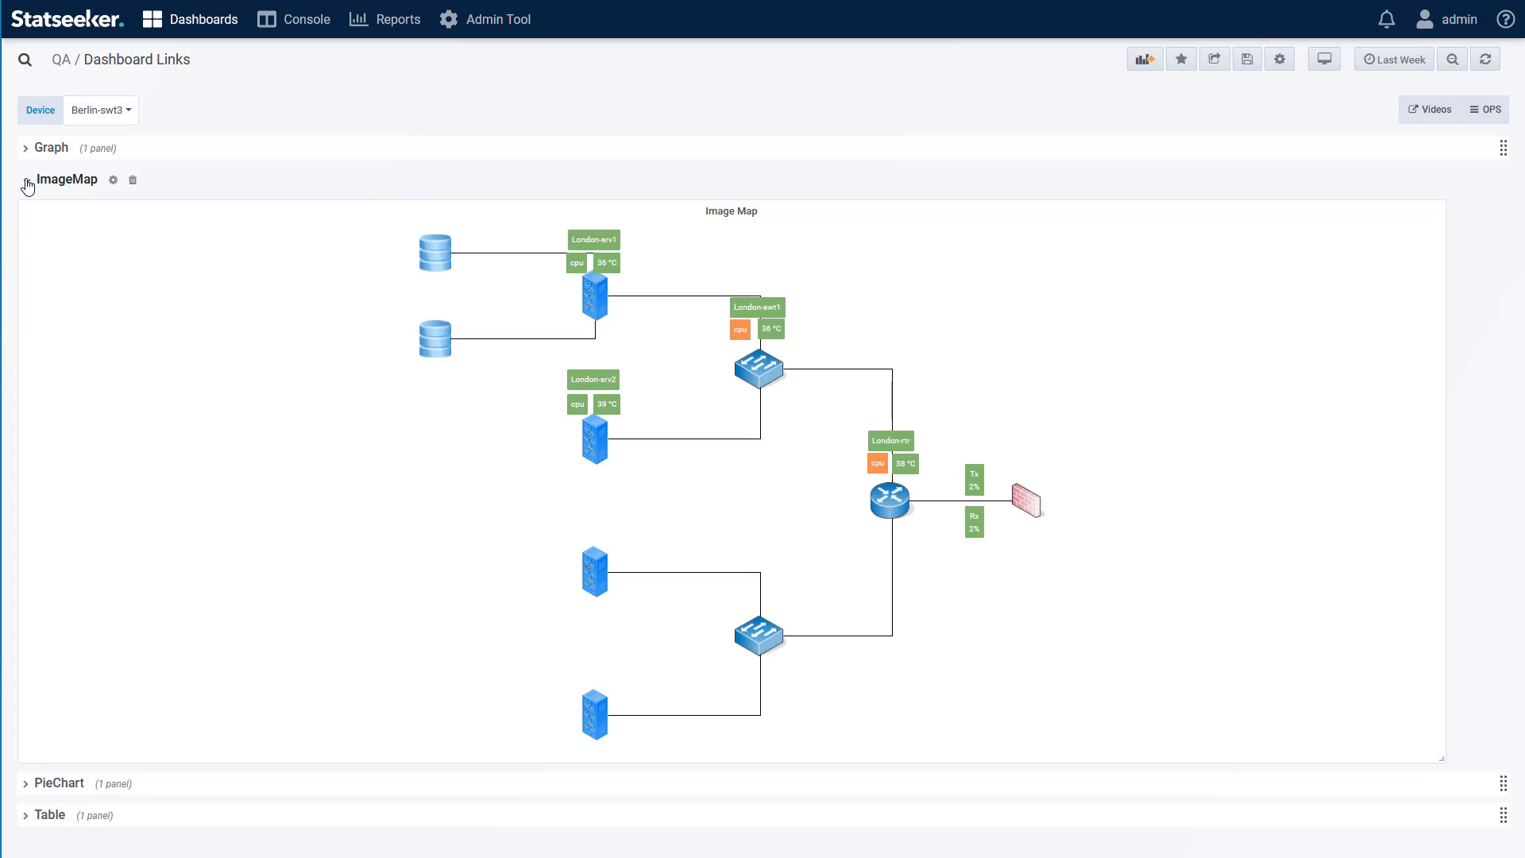
Open the Interface Operational Status (Europe) pie chart for editing and review its general settings, metrics query and filters
click(27, 181)
click(26, 212)
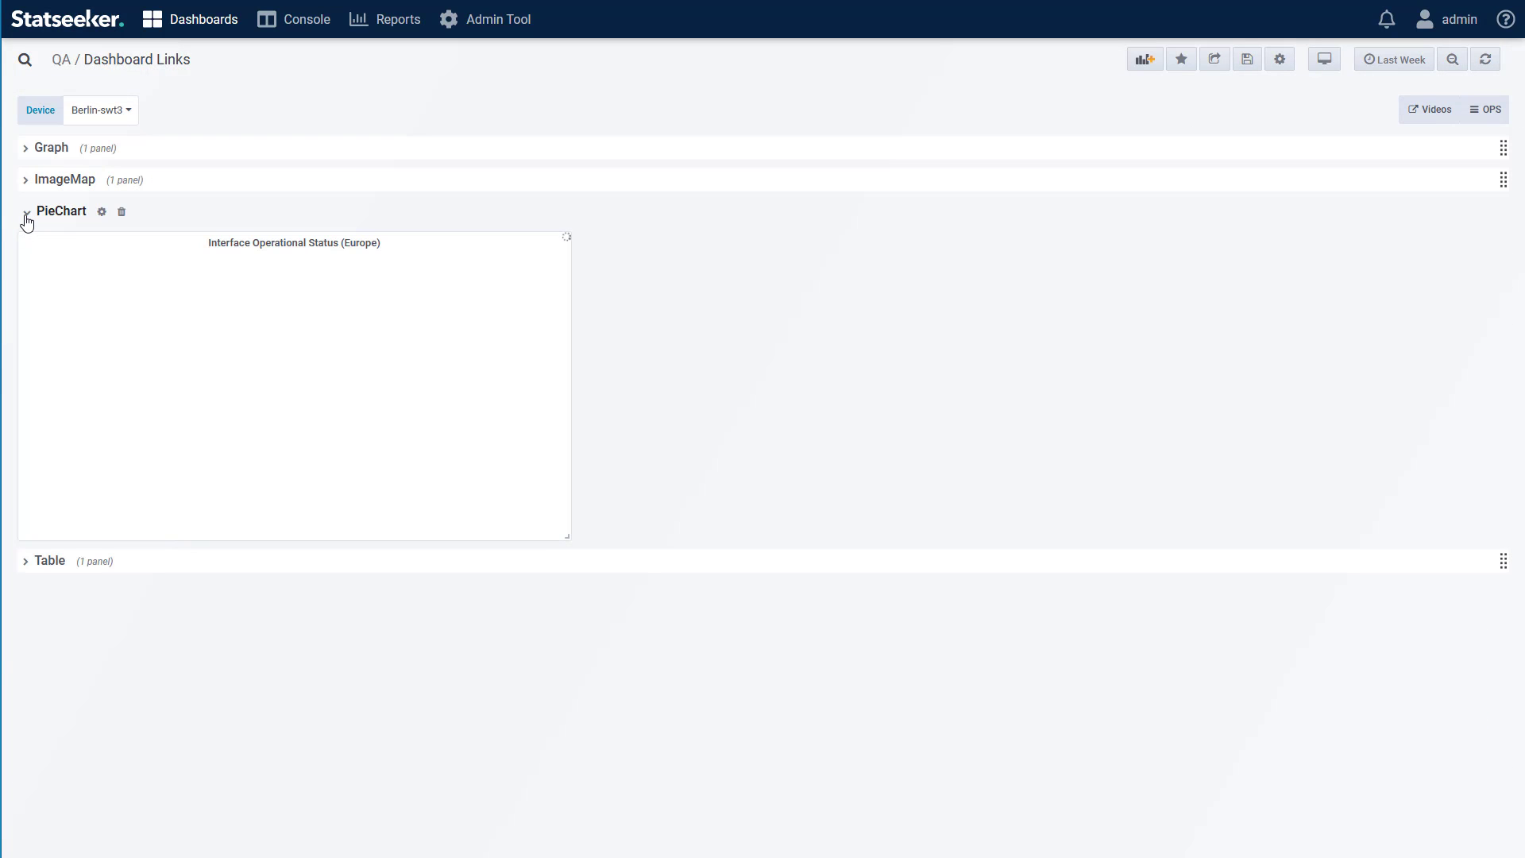
click(297, 243)
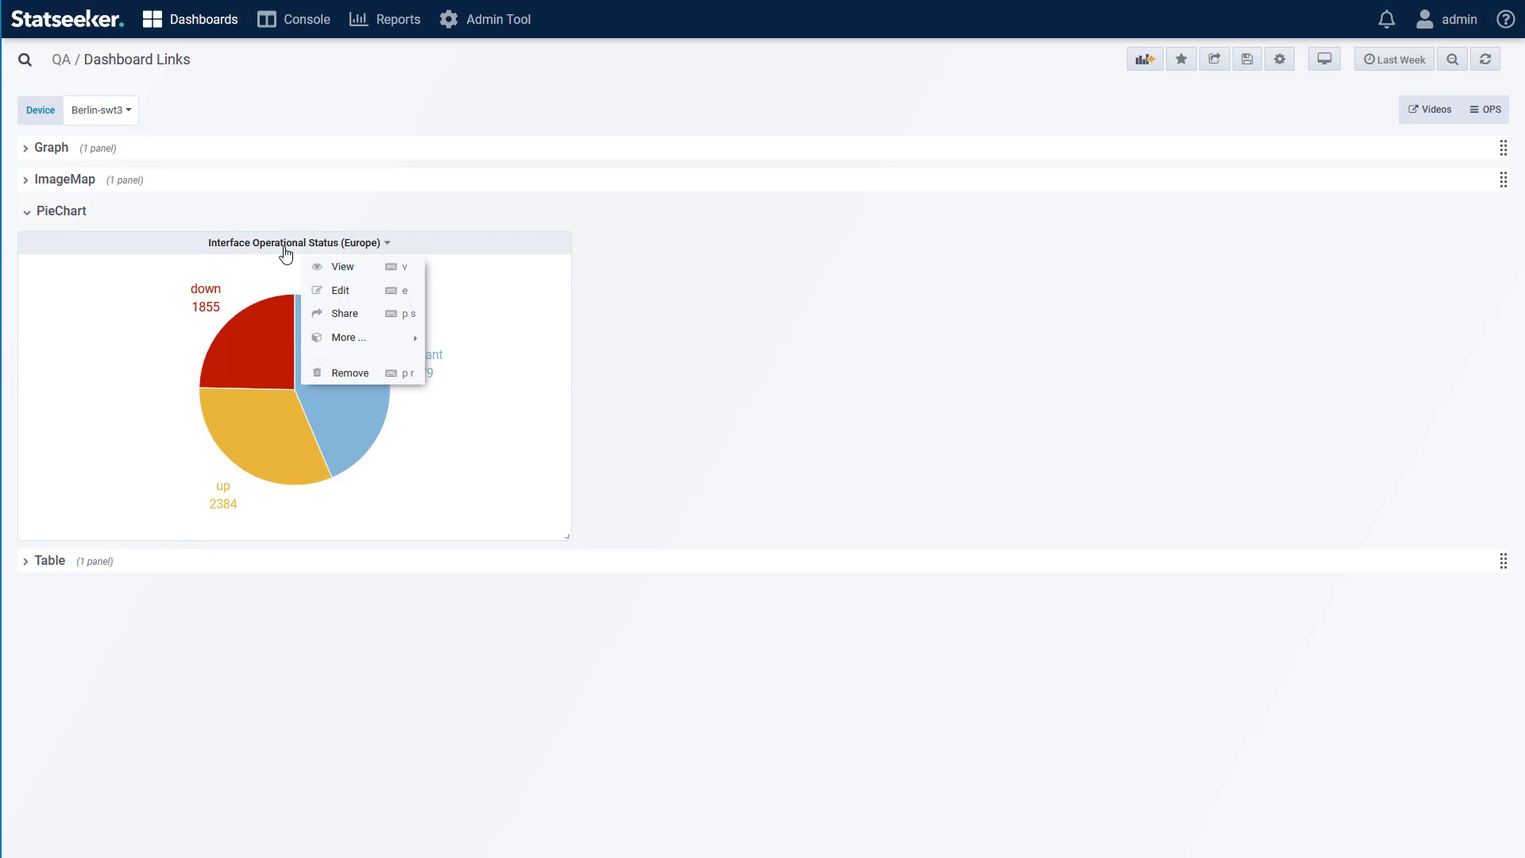
click(339, 291)
click(141, 428)
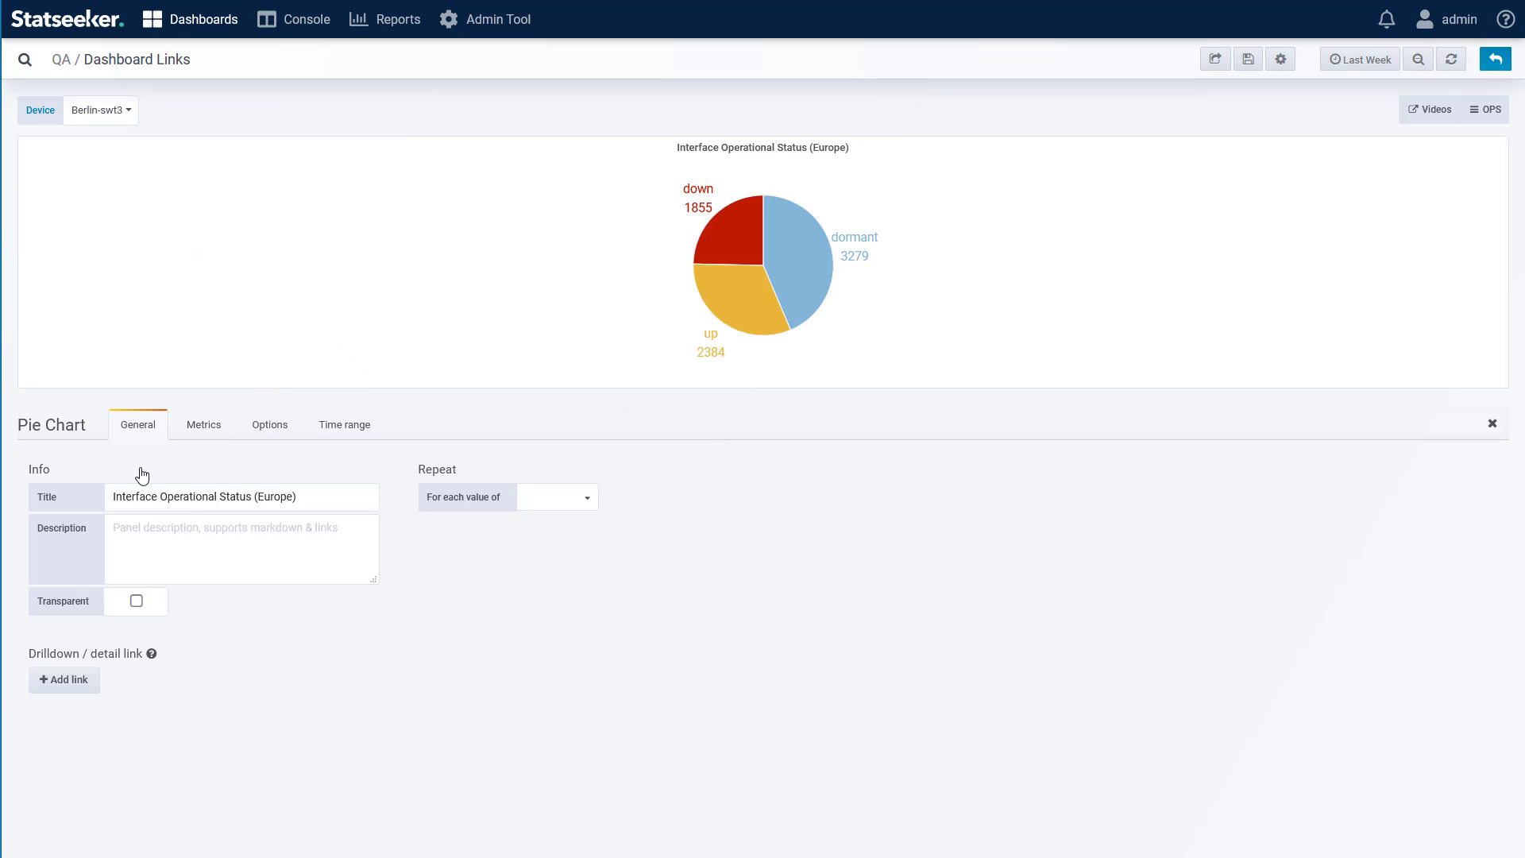
click(220, 433)
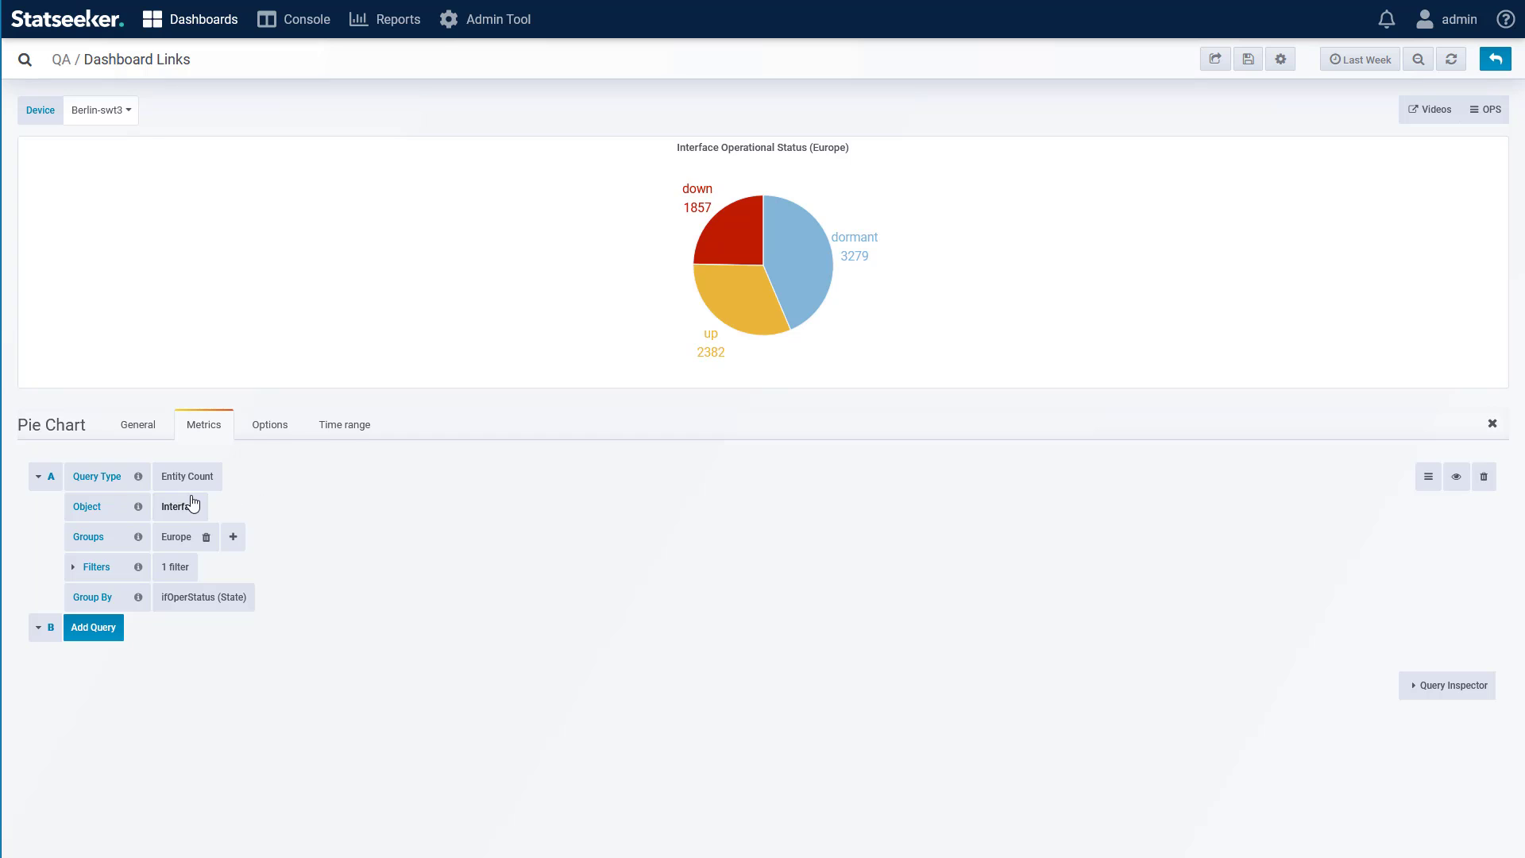
click(73, 568)
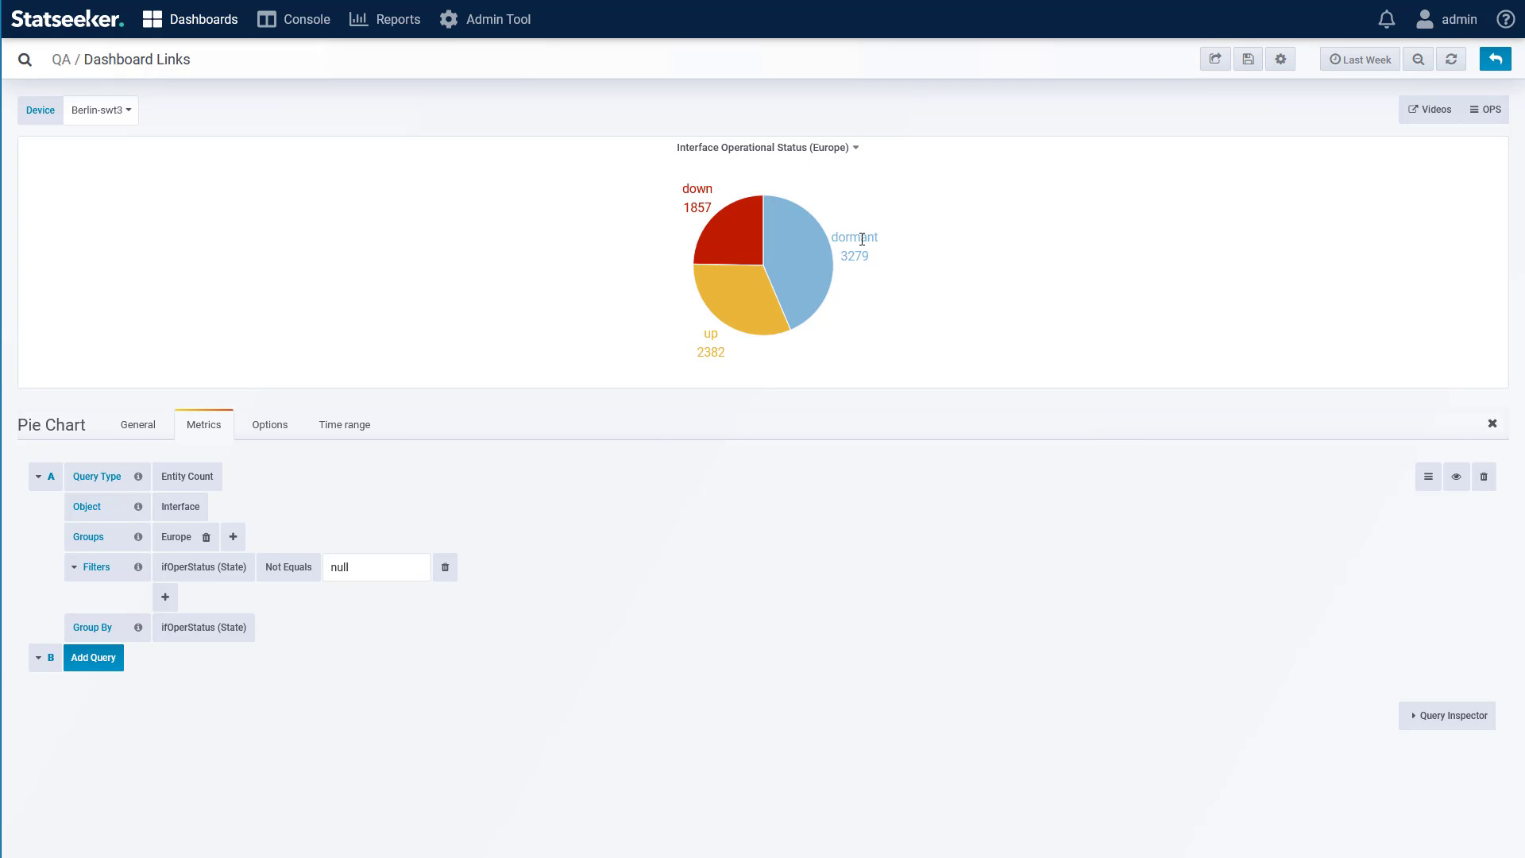
Review the pie chart's drilldown link options, test the links on the down and dormant slices, and return to the dashboard
click(271, 429)
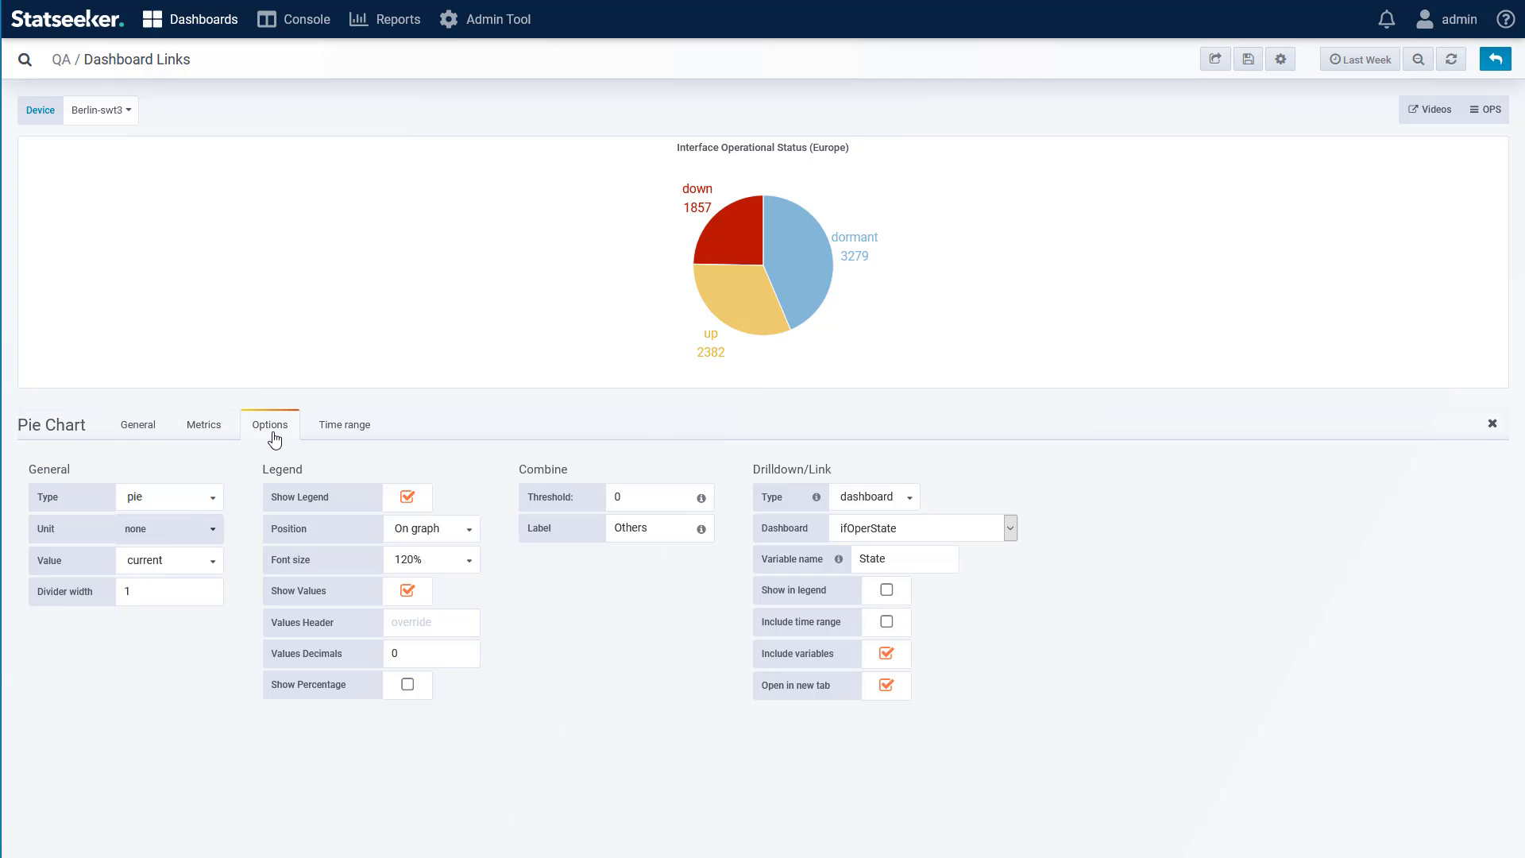
click(892, 499)
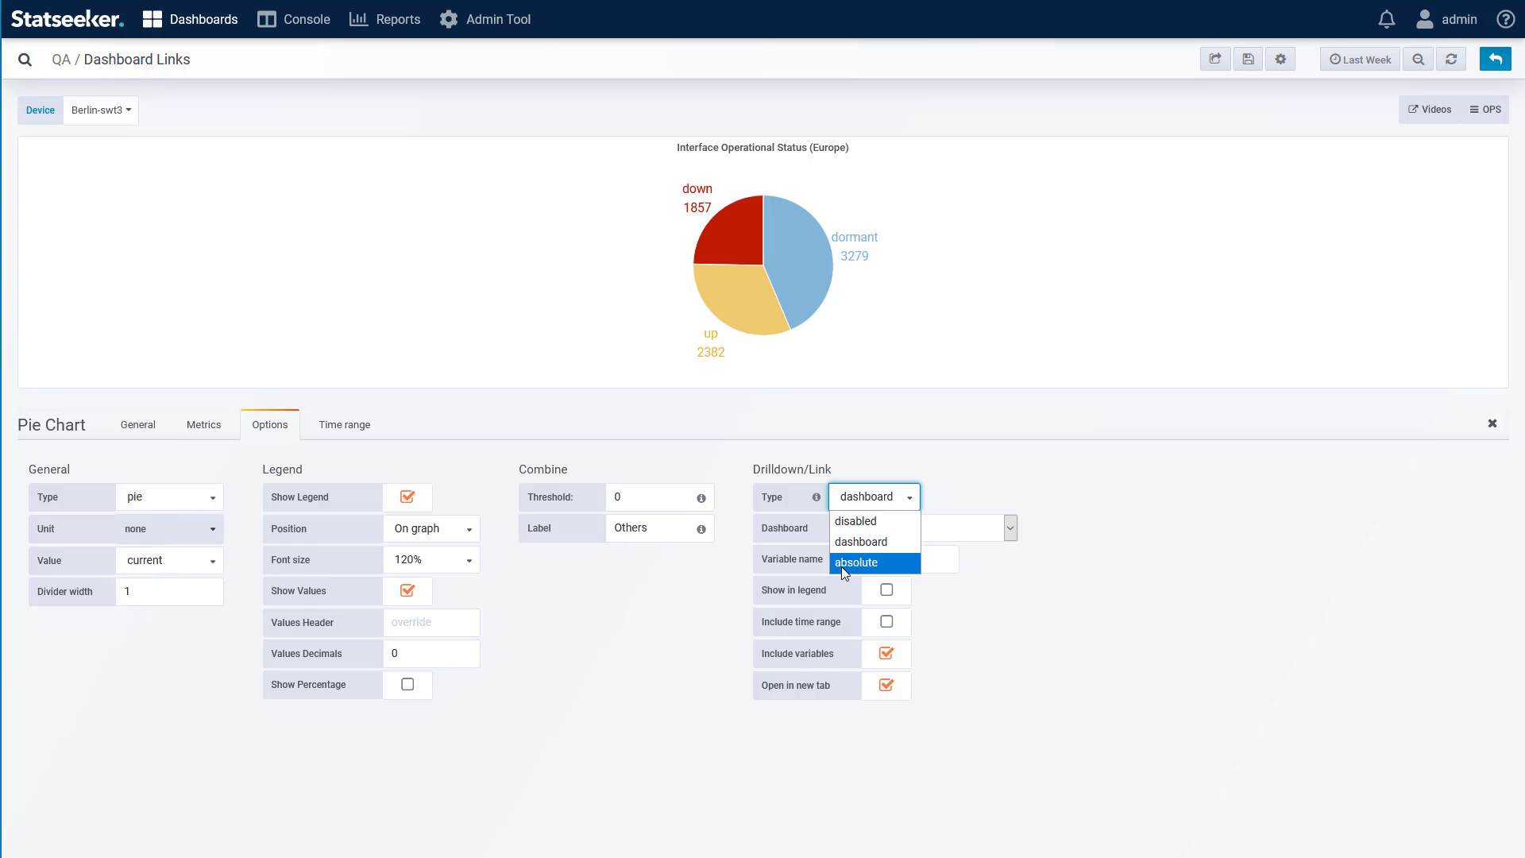
click(1108, 548)
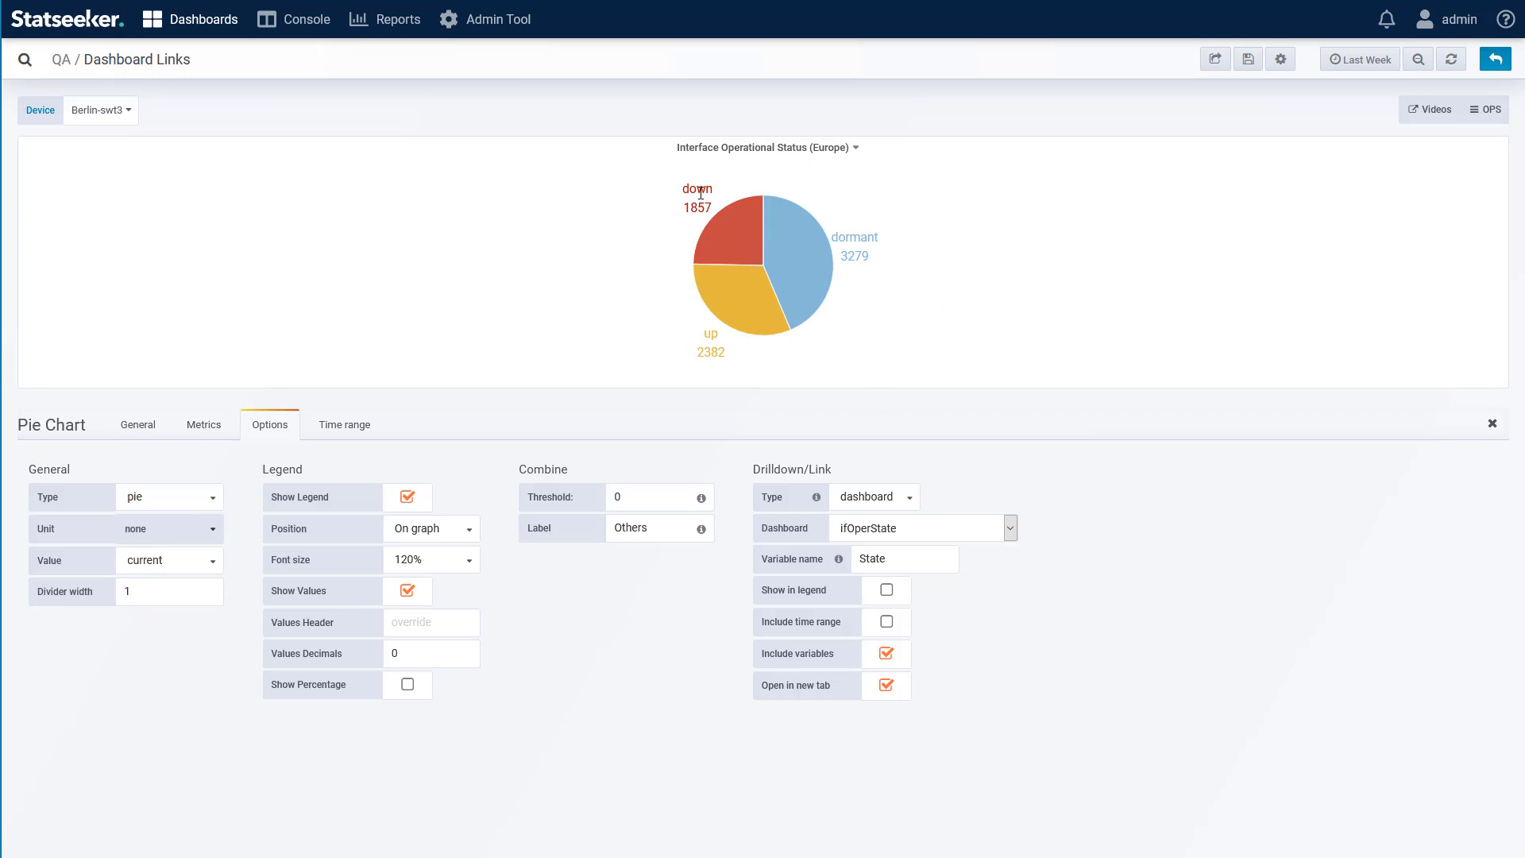
click(734, 235)
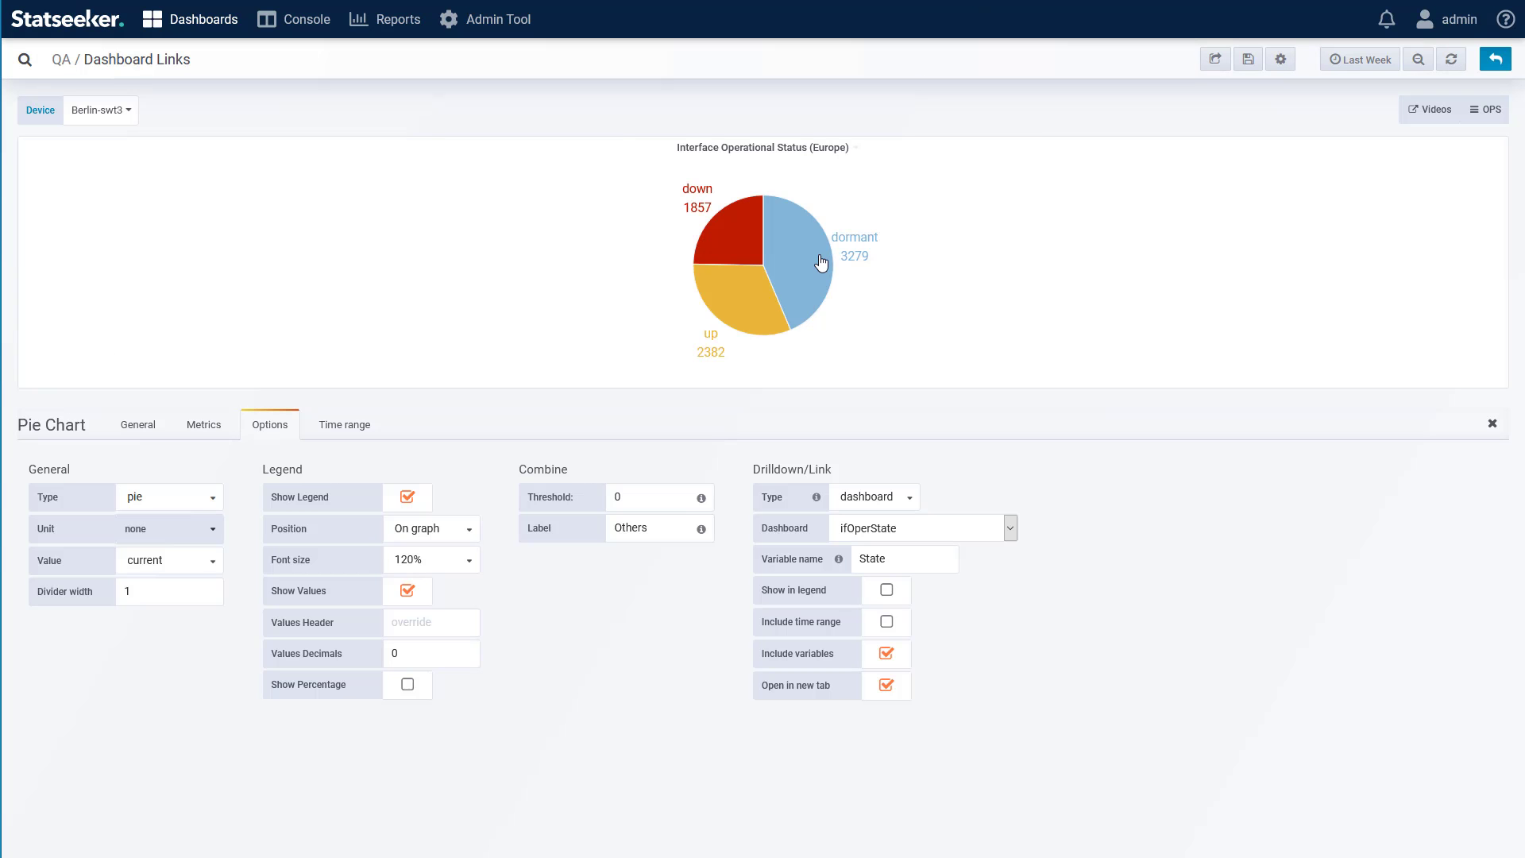
click(821, 262)
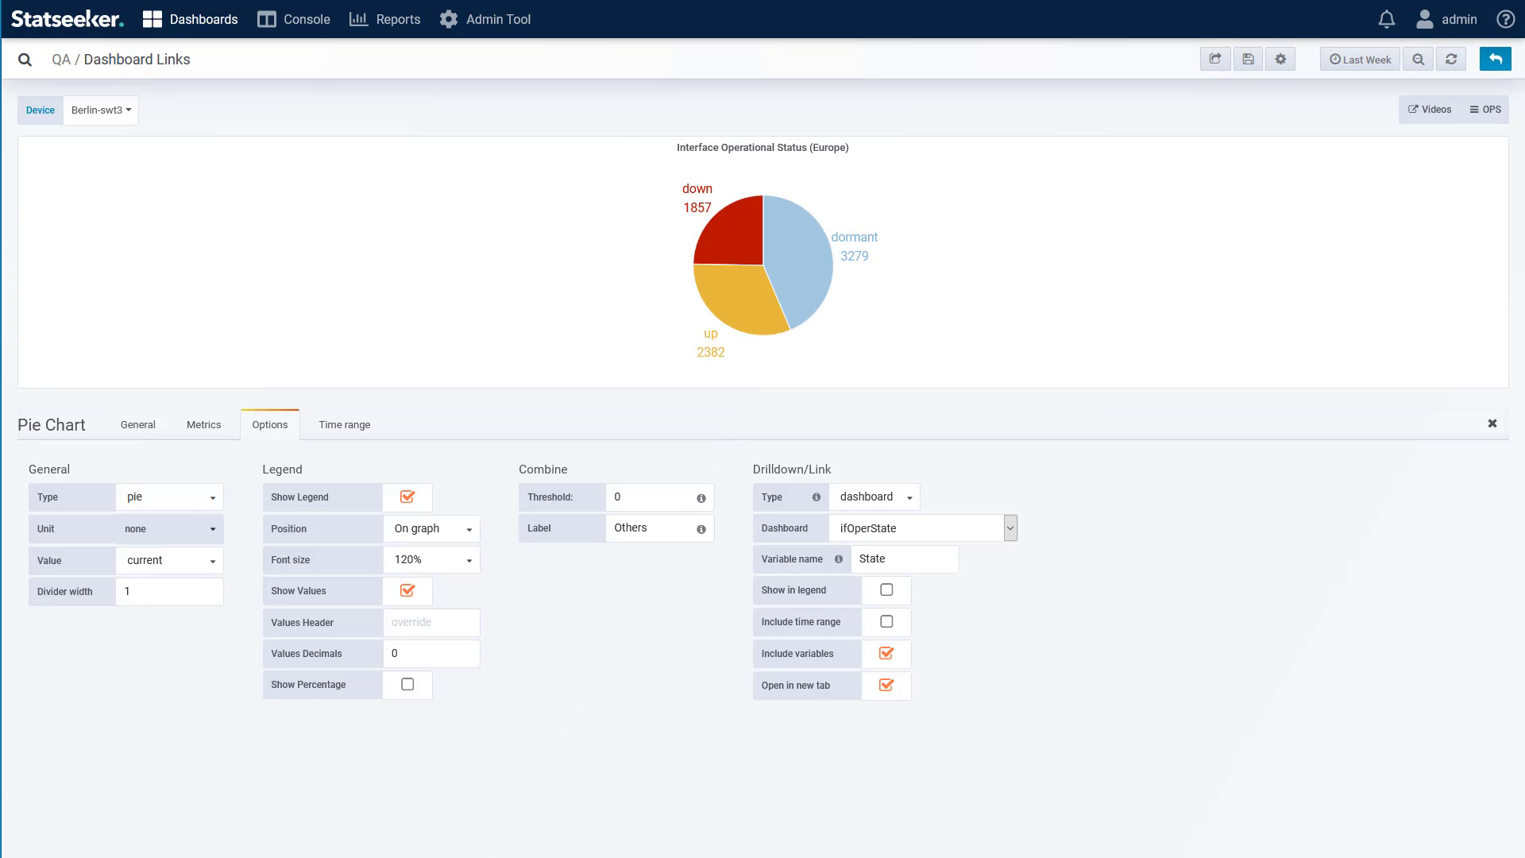
click(1483, 65)
Edit the Discard Heavy Interfaces (Europe) table's column styles so Link to Device -> Name values render as links
click(26, 212)
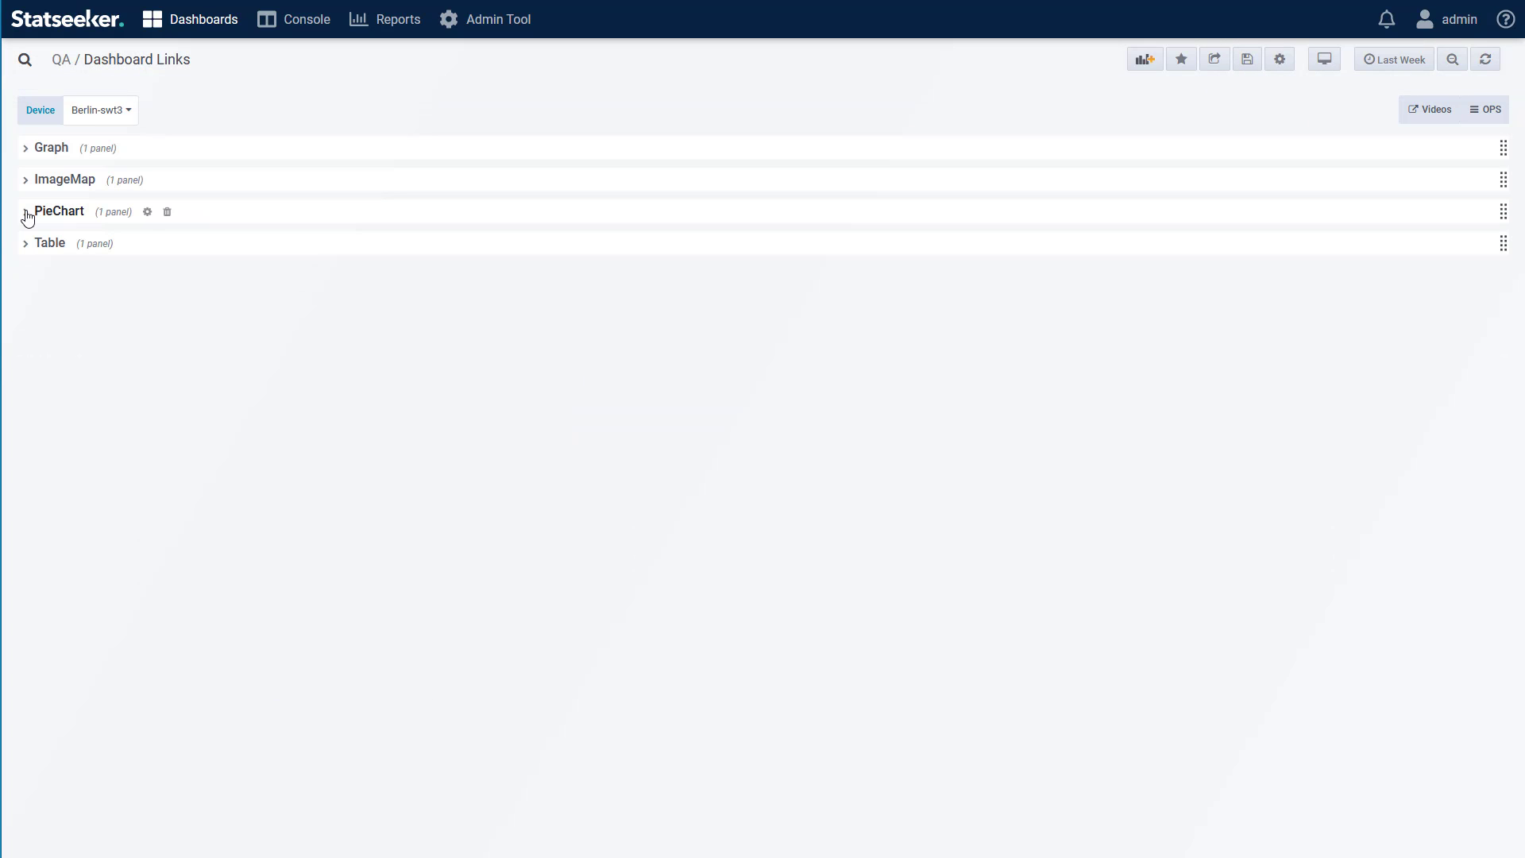
click(27, 246)
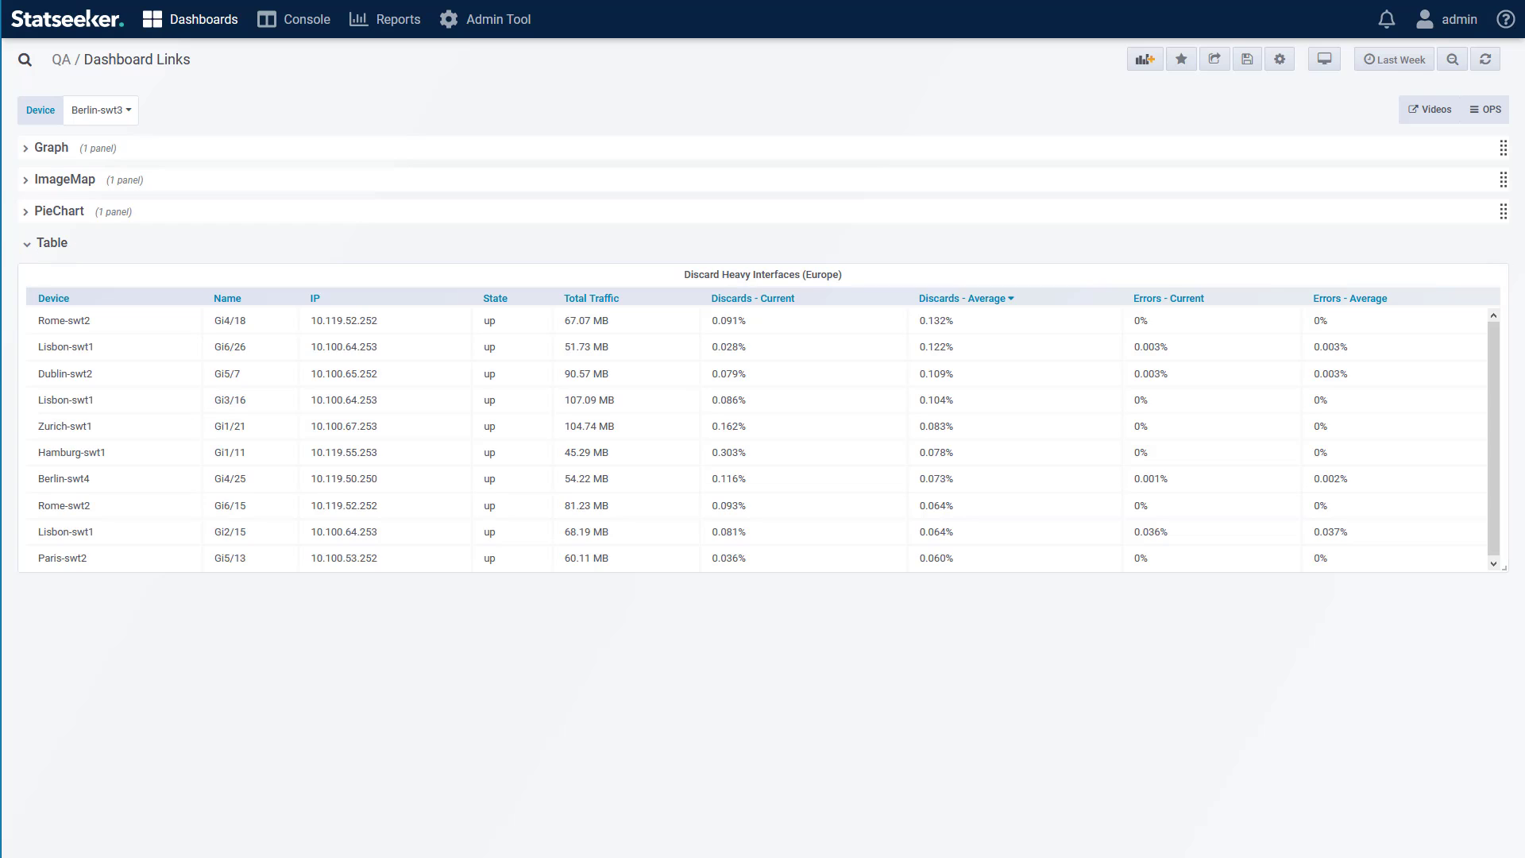
click(788, 284)
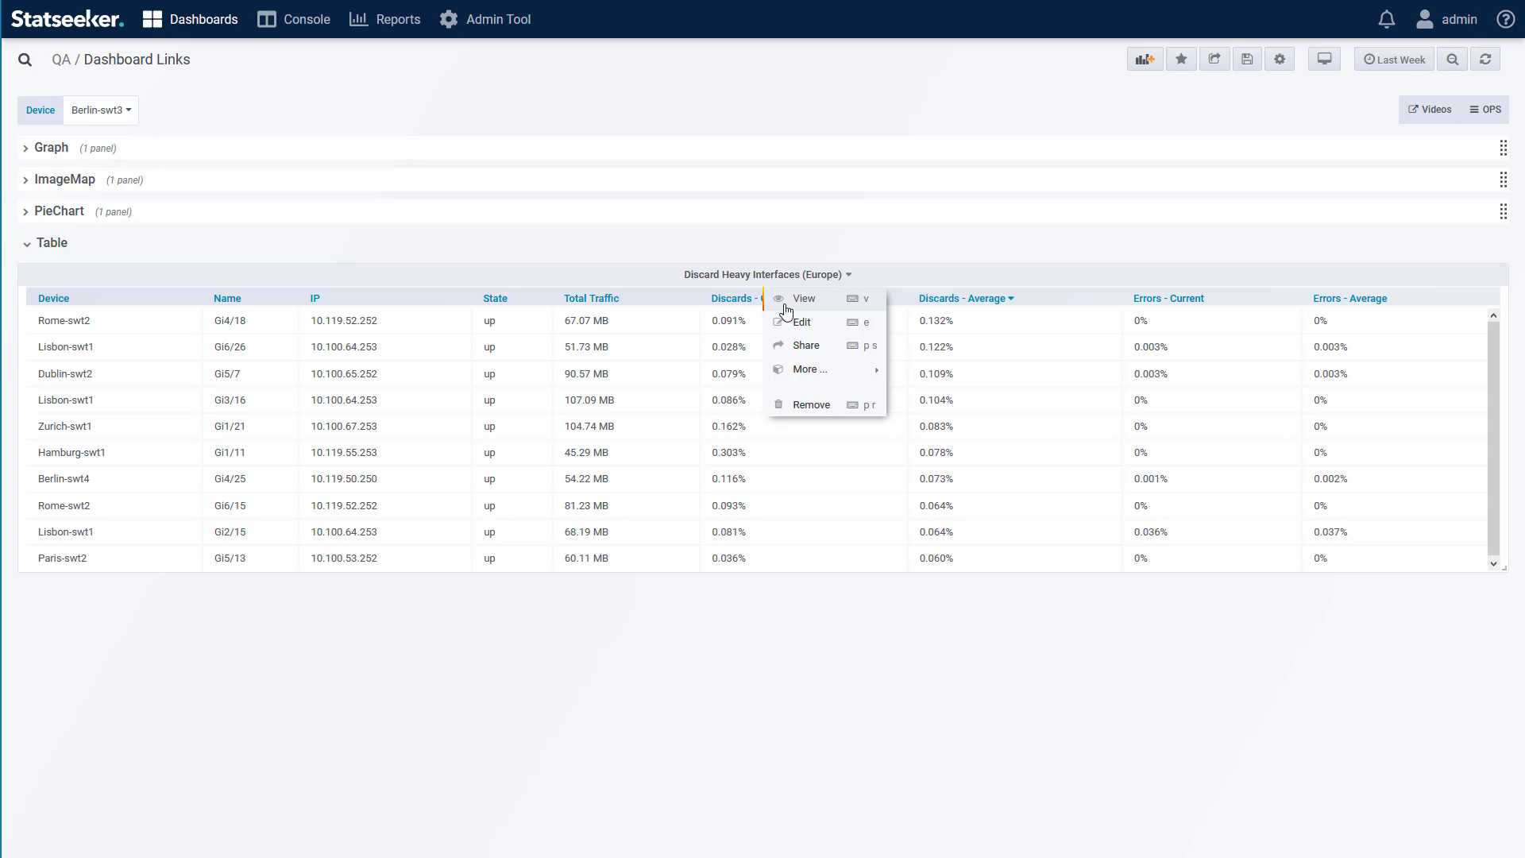
click(797, 324)
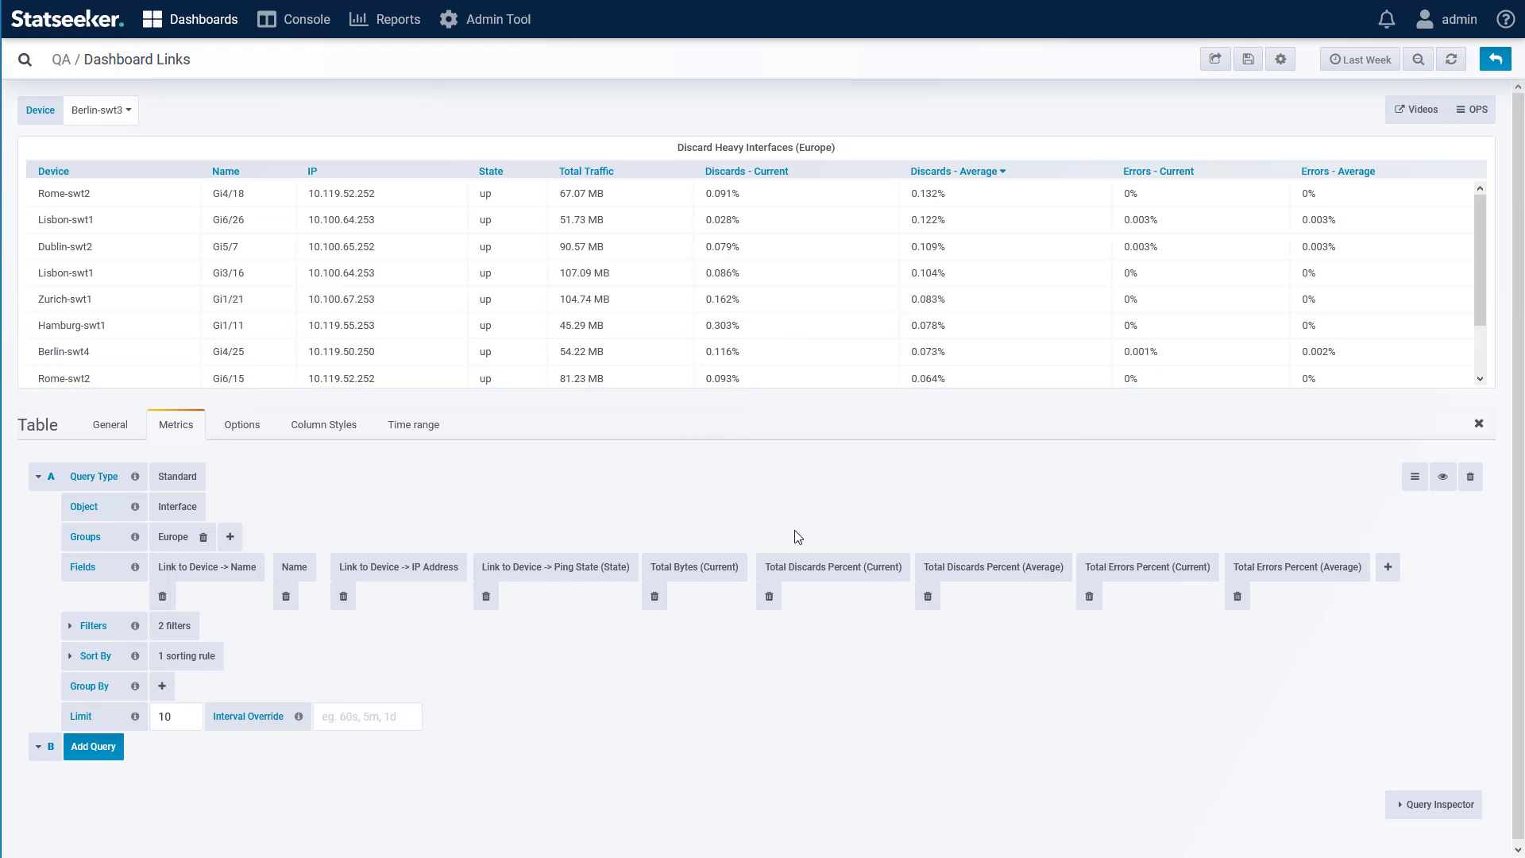
click(319, 429)
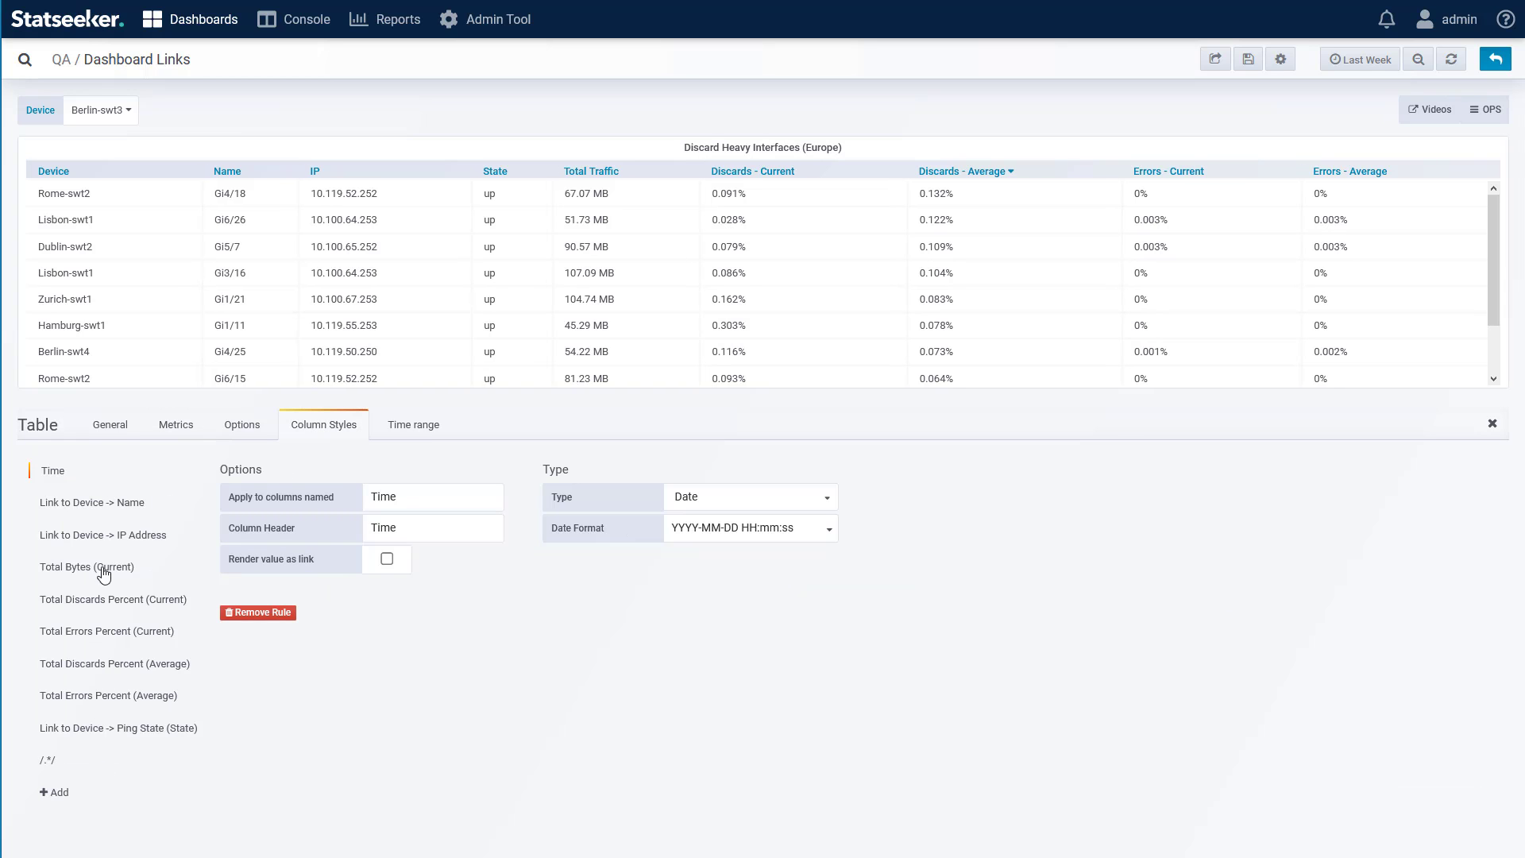
click(87, 503)
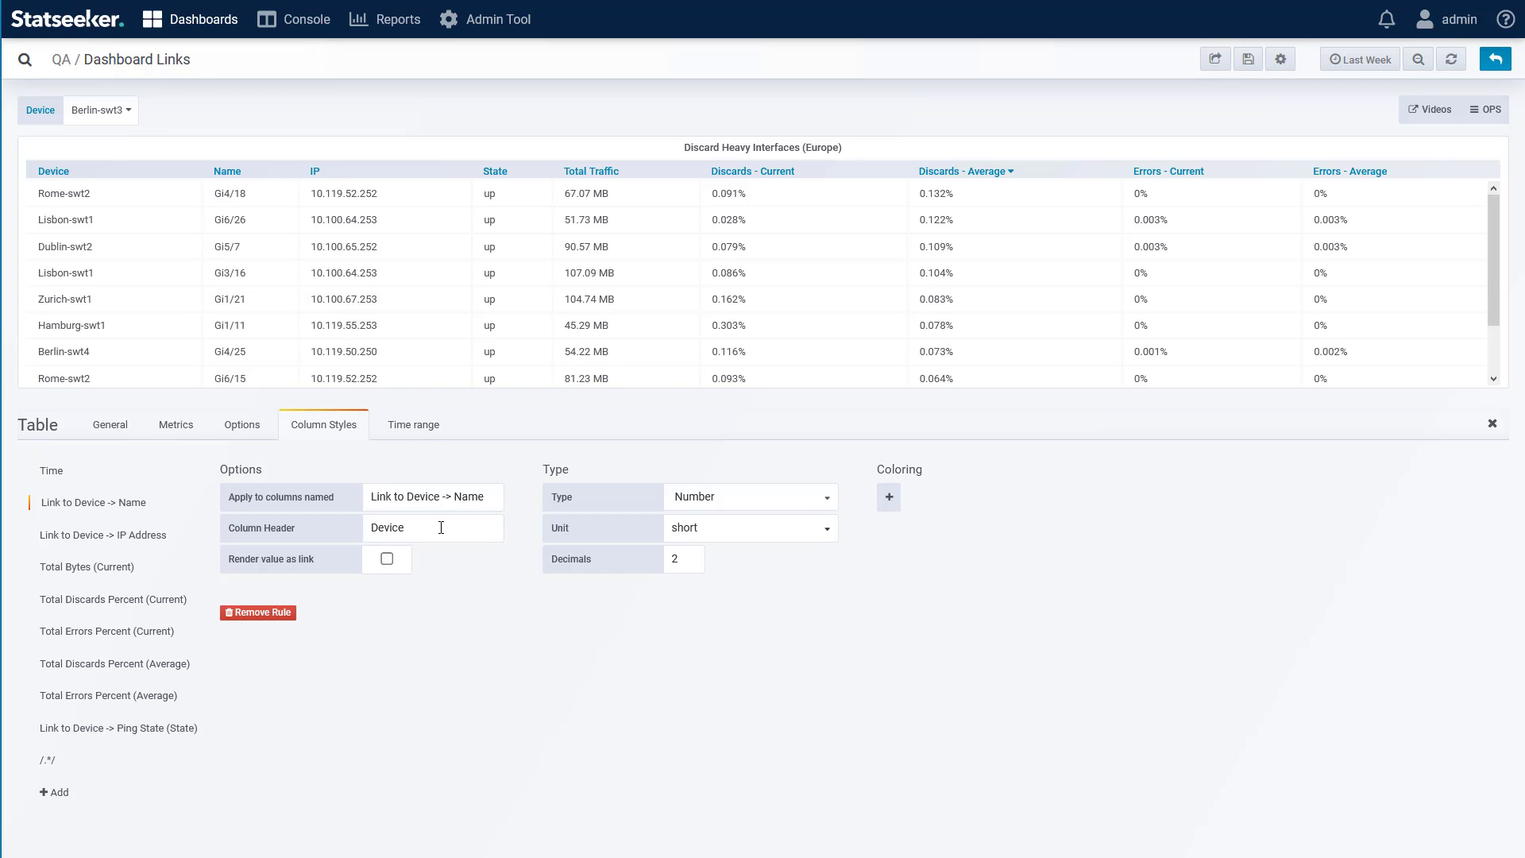
click(386, 560)
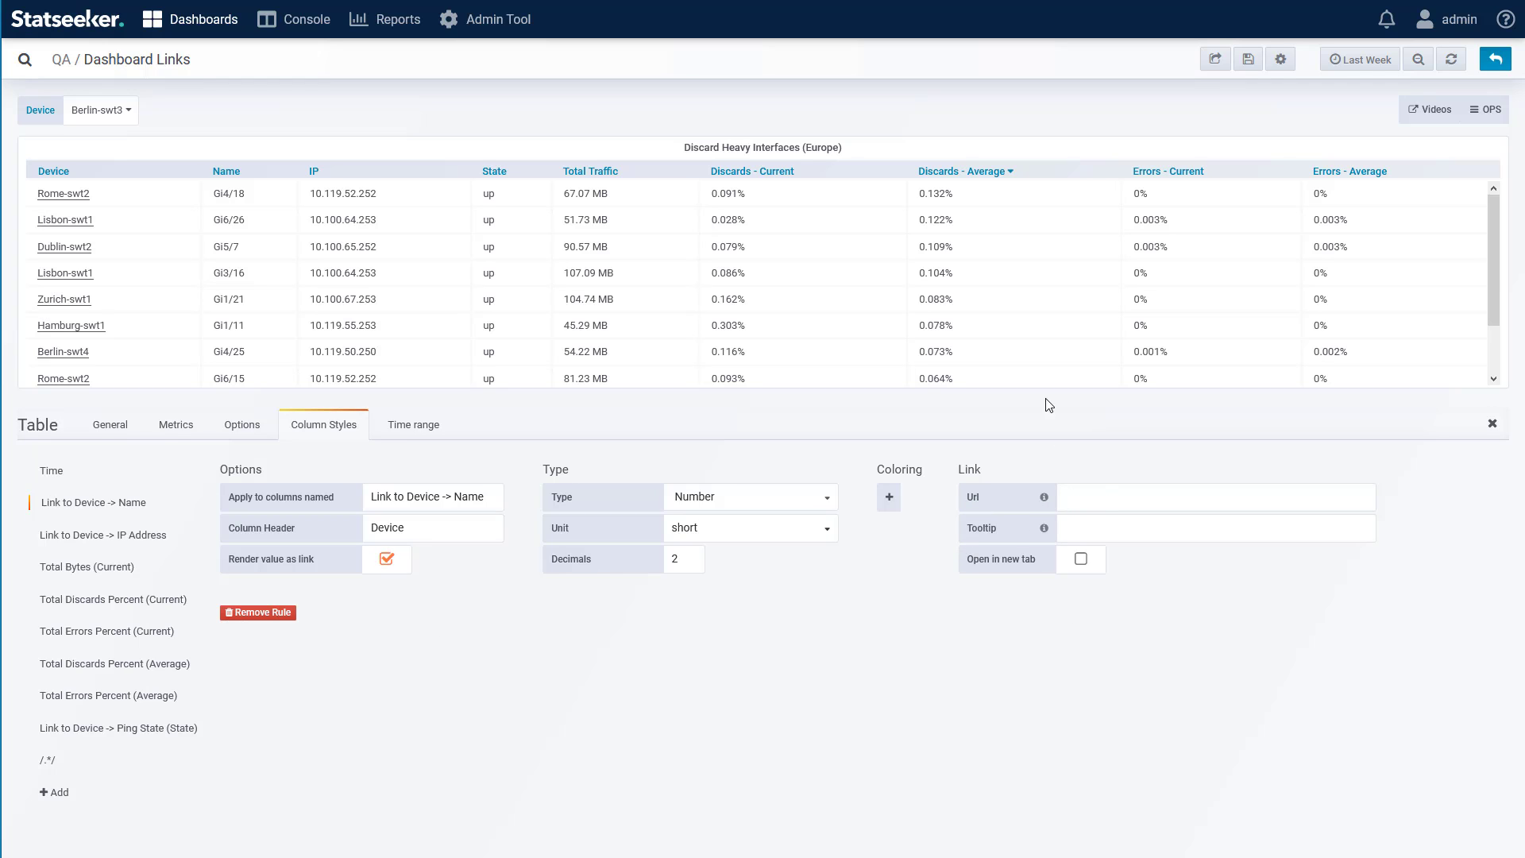
Copy the My Device Overview dashboard's address into the device column's link URL and append /?var-Device= to it
click(65, 220)
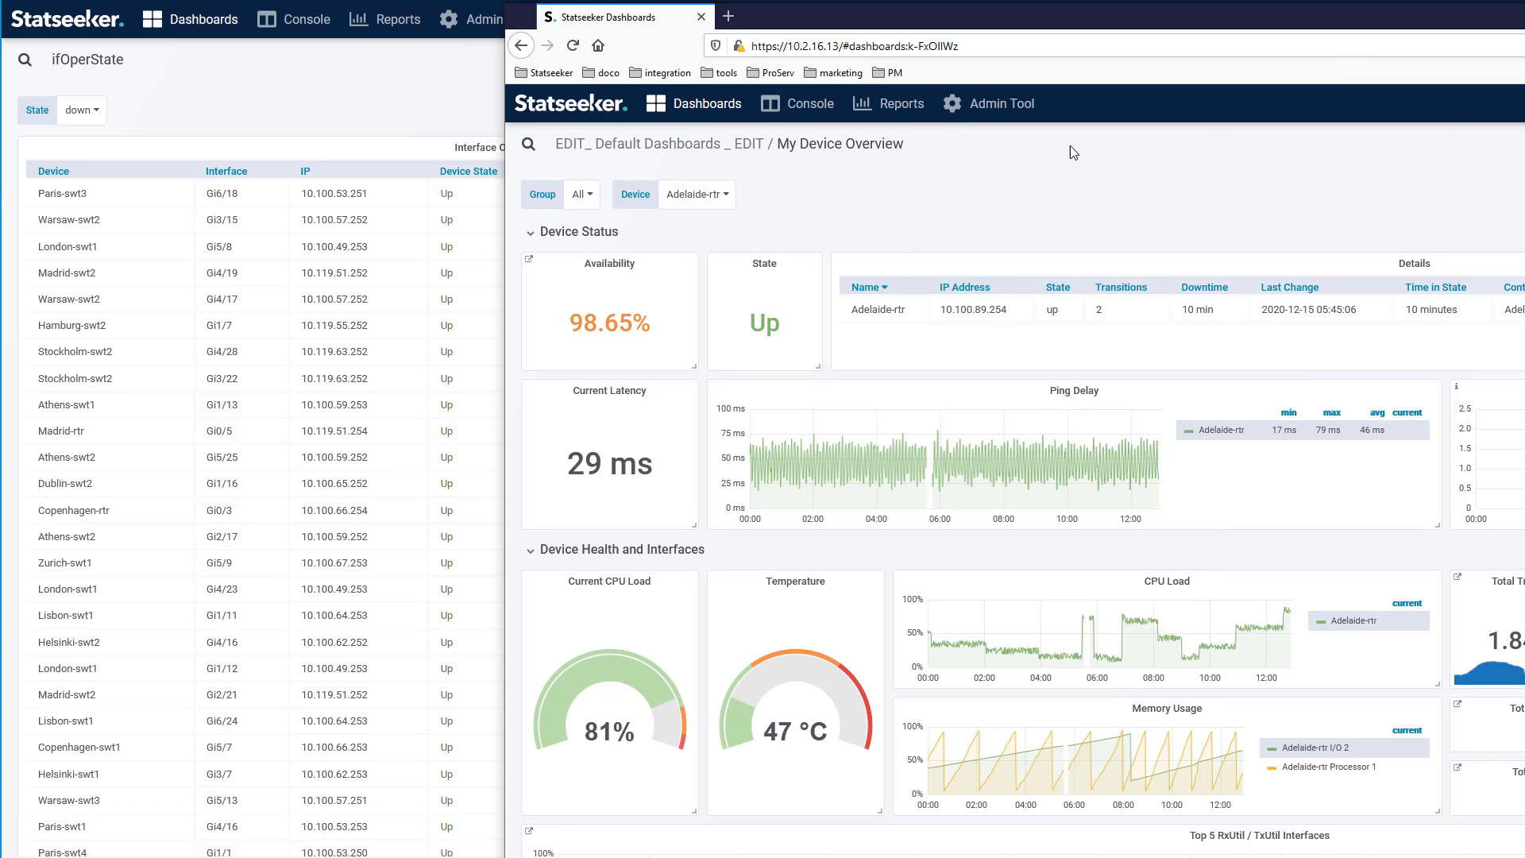
key(ctrl+l)
key(ctrl+c)
click(571, 46)
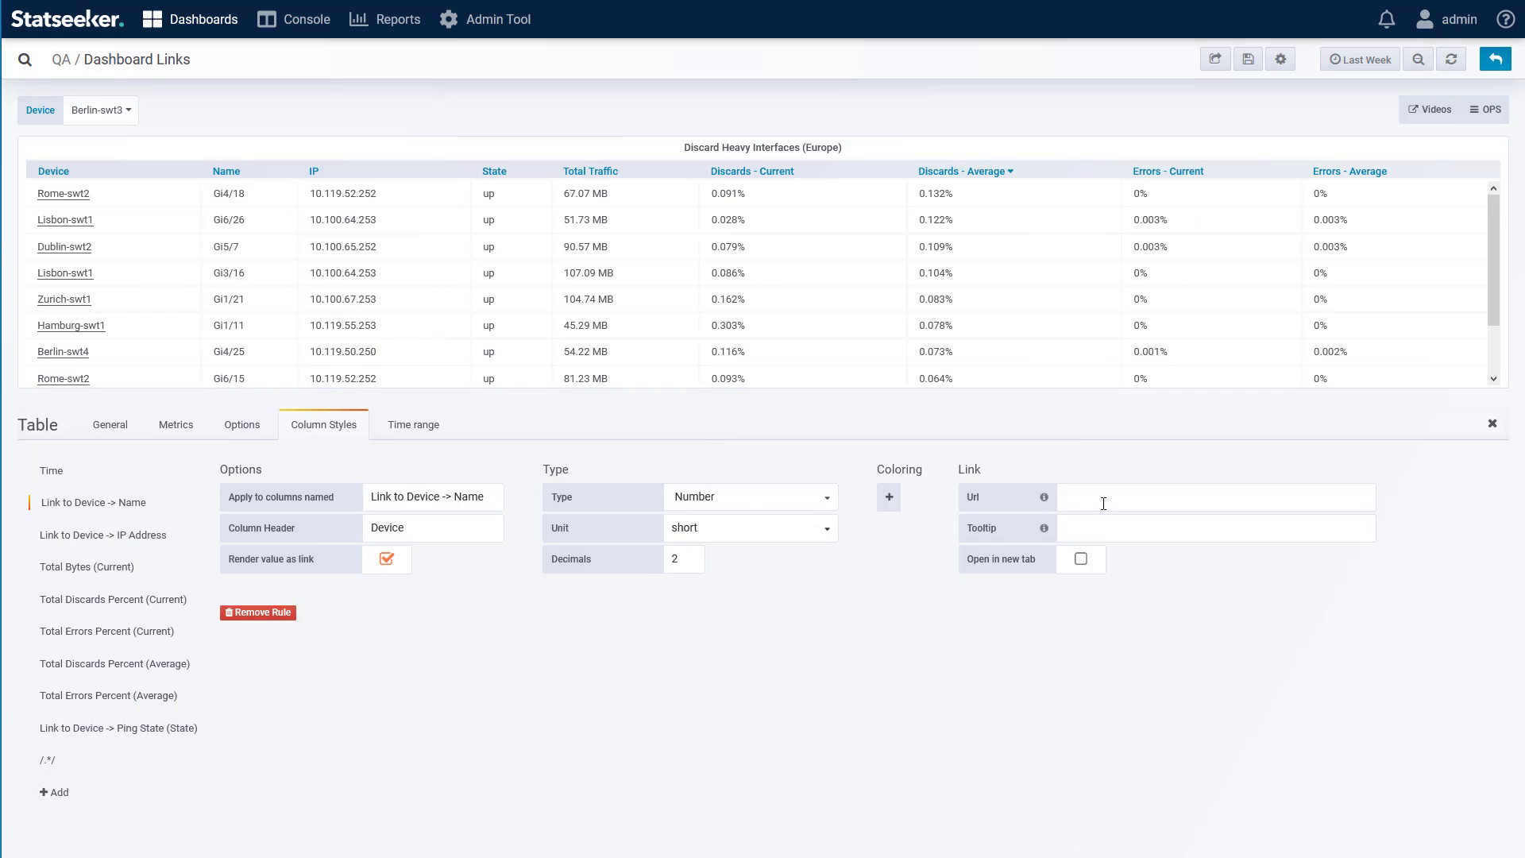
click(1103, 500)
key(ctrl+v)
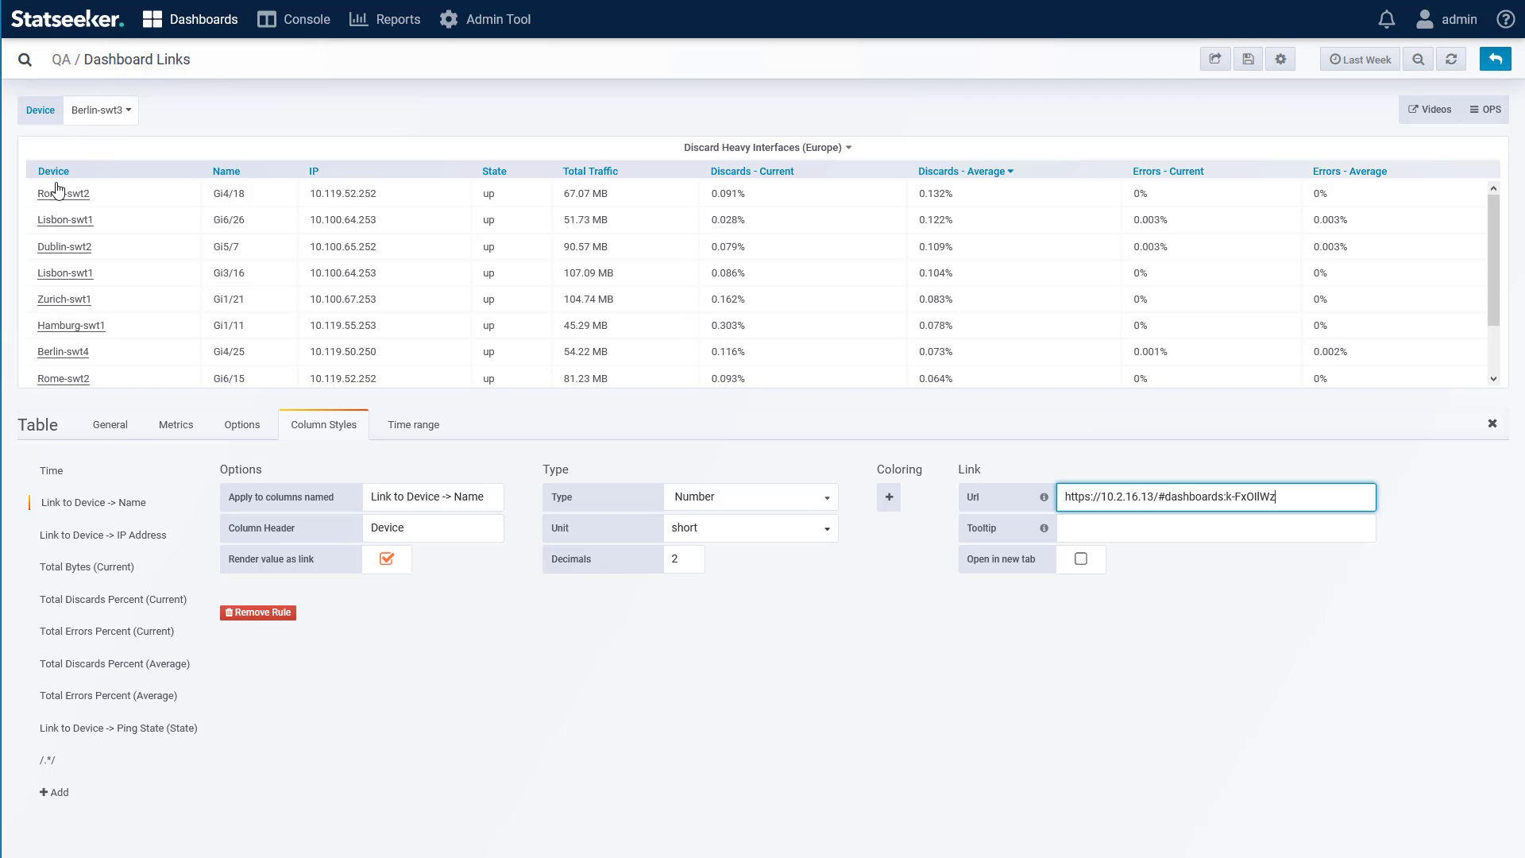
text(/?var-Device=)
Look up the cell variable in the URL field's help and append ${__cell} to the link URL
mouse_move(1044, 496)
drag(1074, 466, 1196, 472)
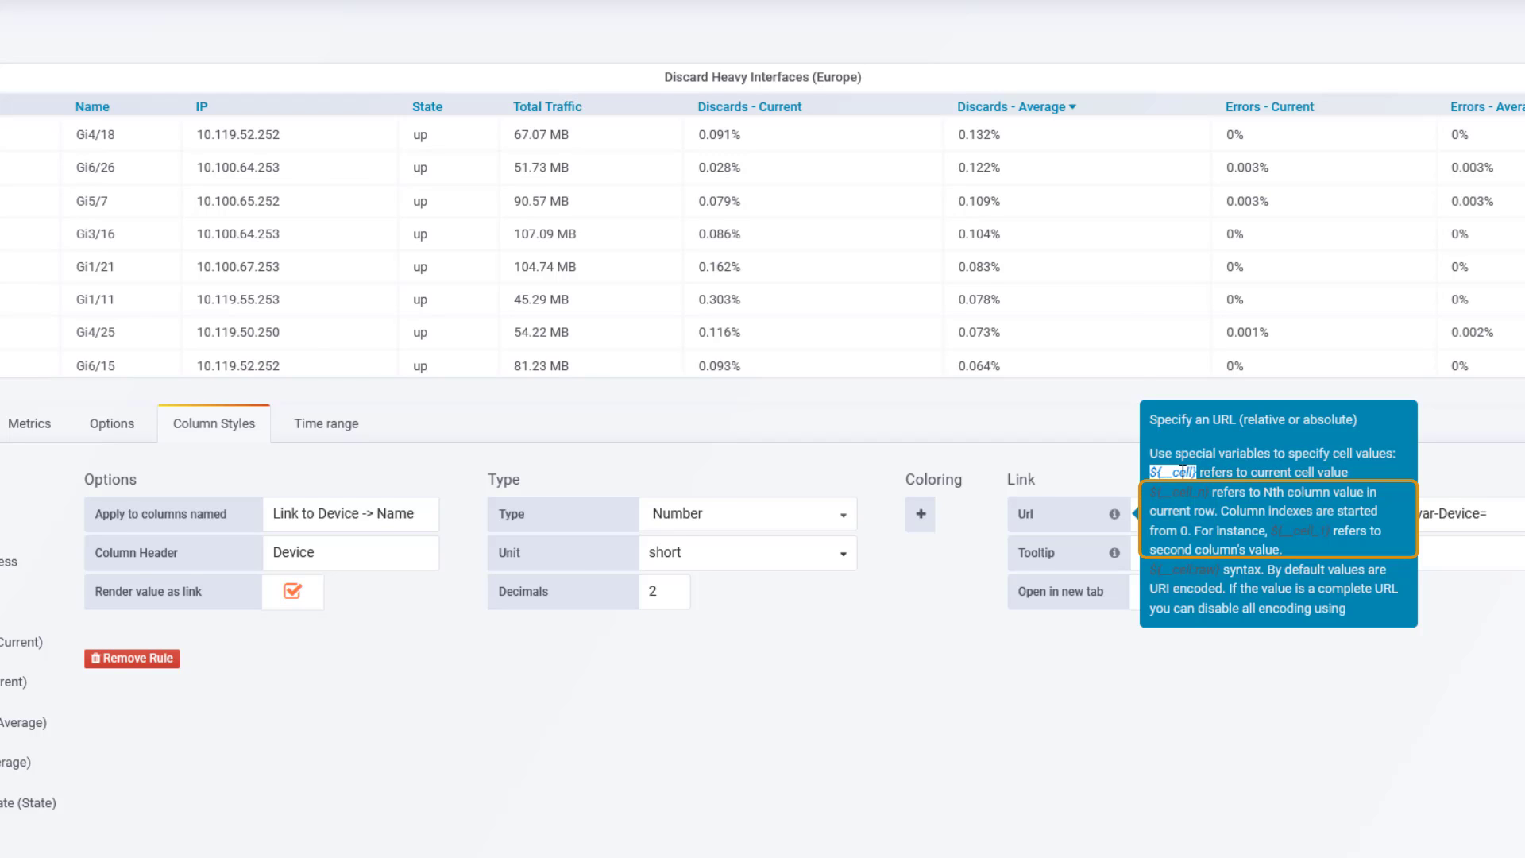
click(1496, 519)
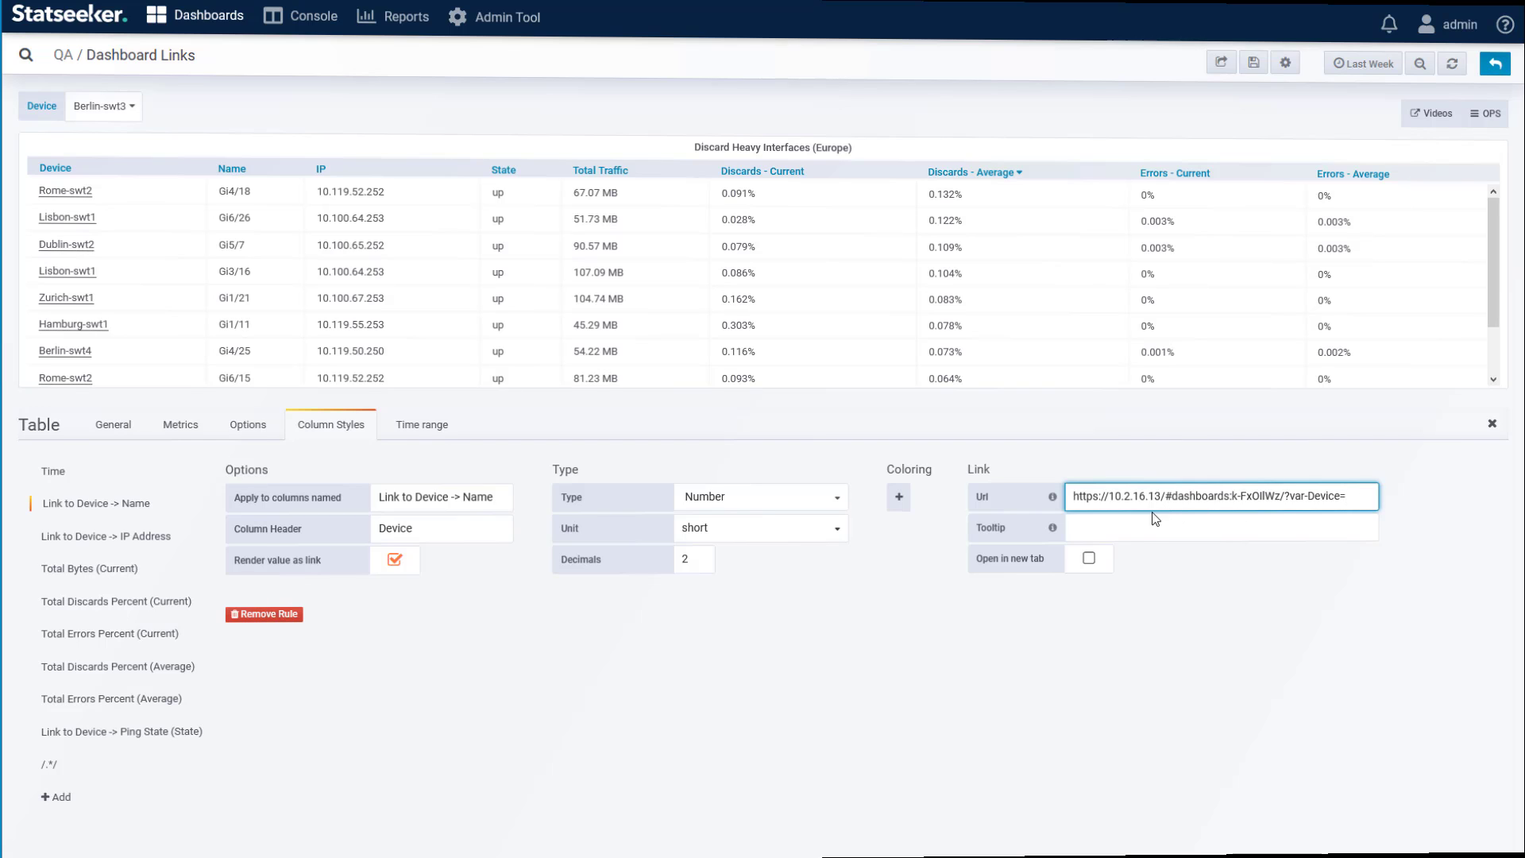
text(${__cell})
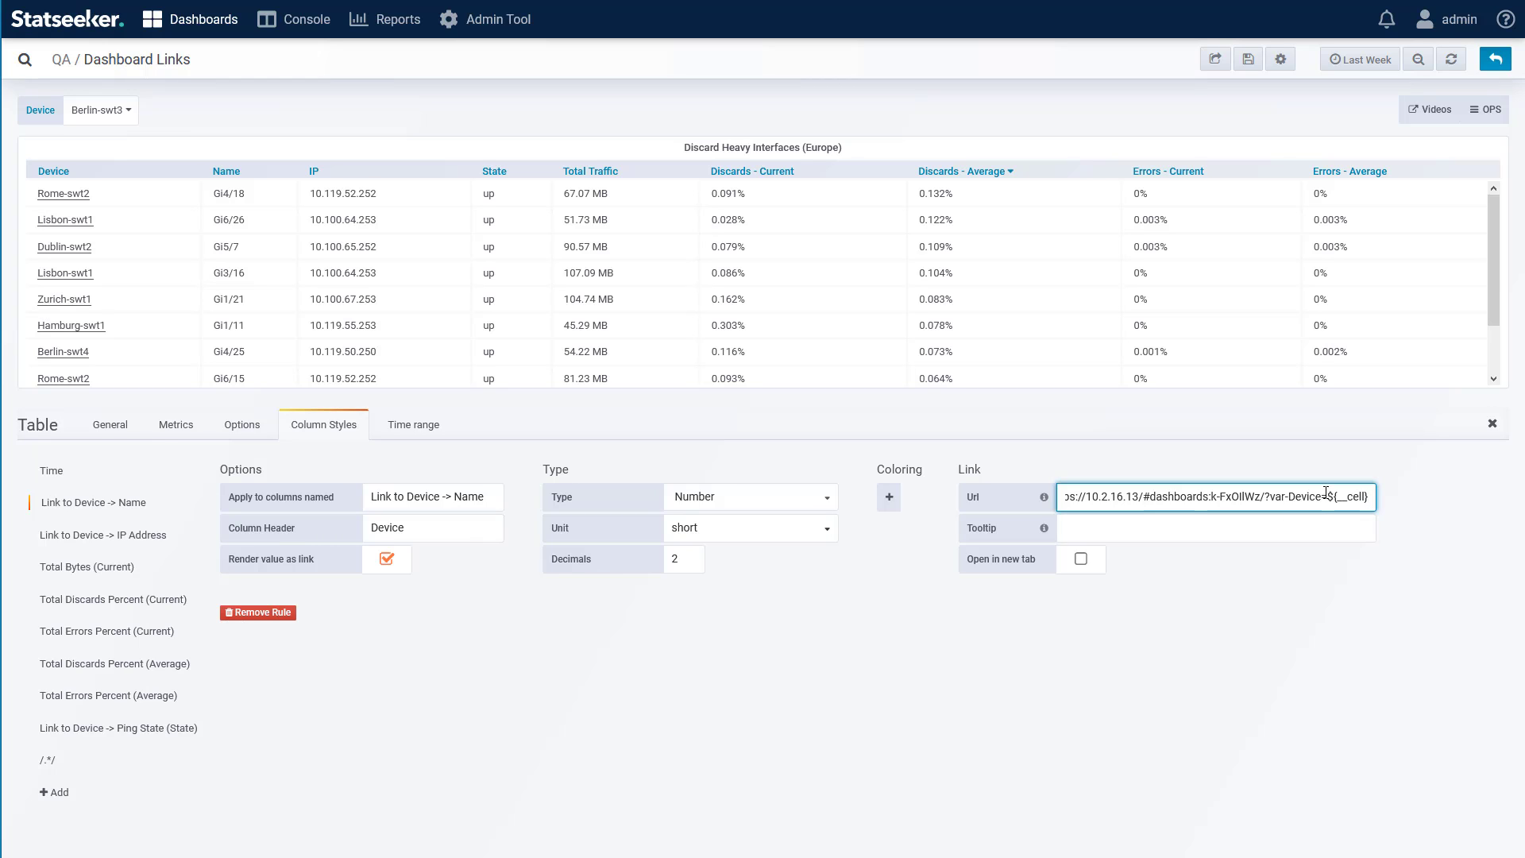
Set the link's tooltip to ${__cell} Viewer and make the link open in a new tab
drag(1327, 497, 1371, 497)
key(ctrl+c)
click(1218, 525)
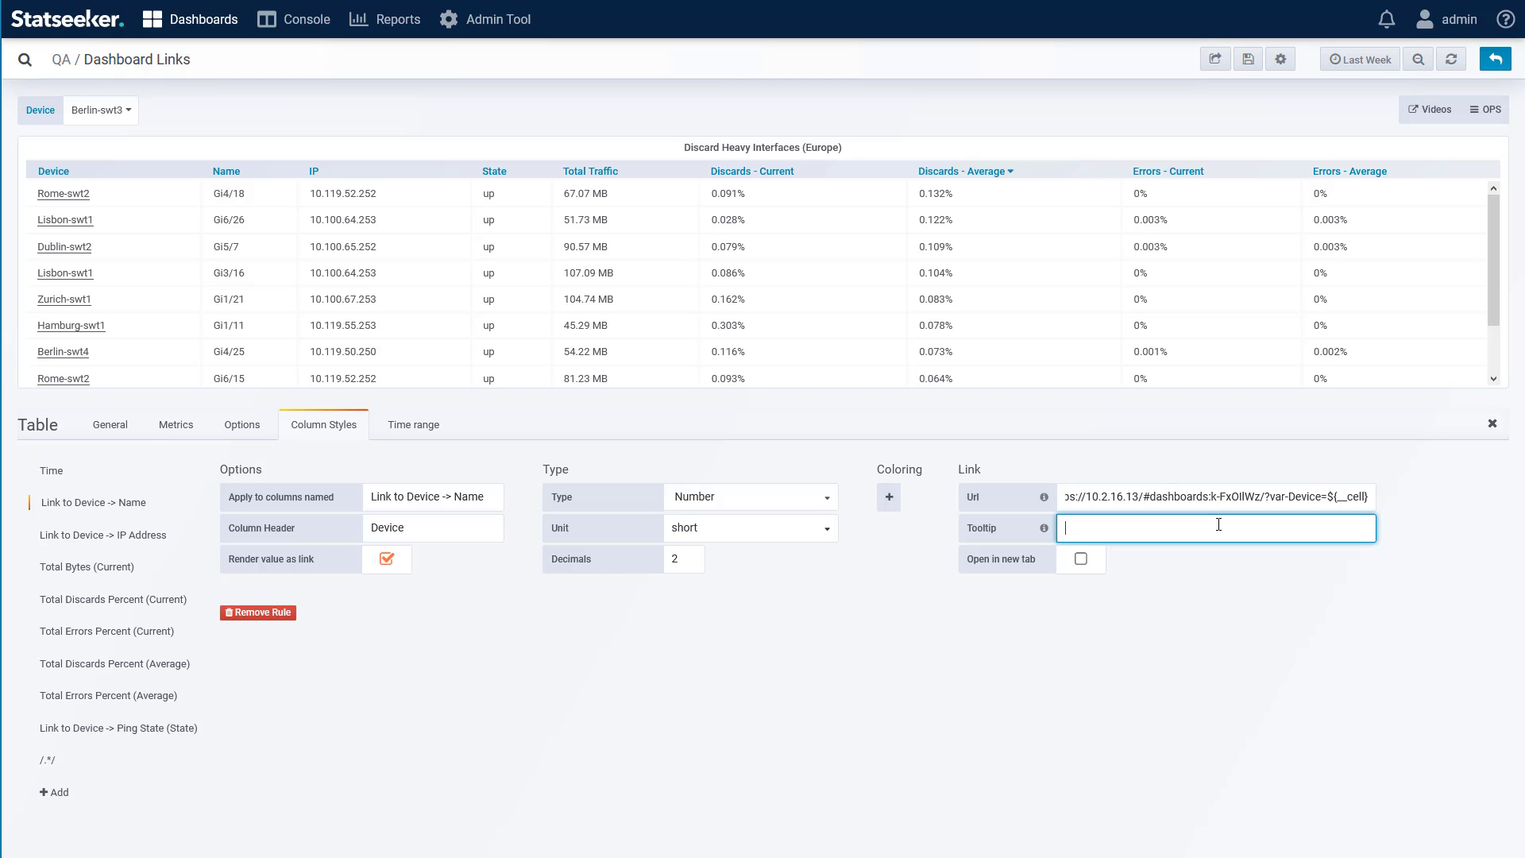
key(ctrl+v)
text(Viewer)
click(1081, 559)
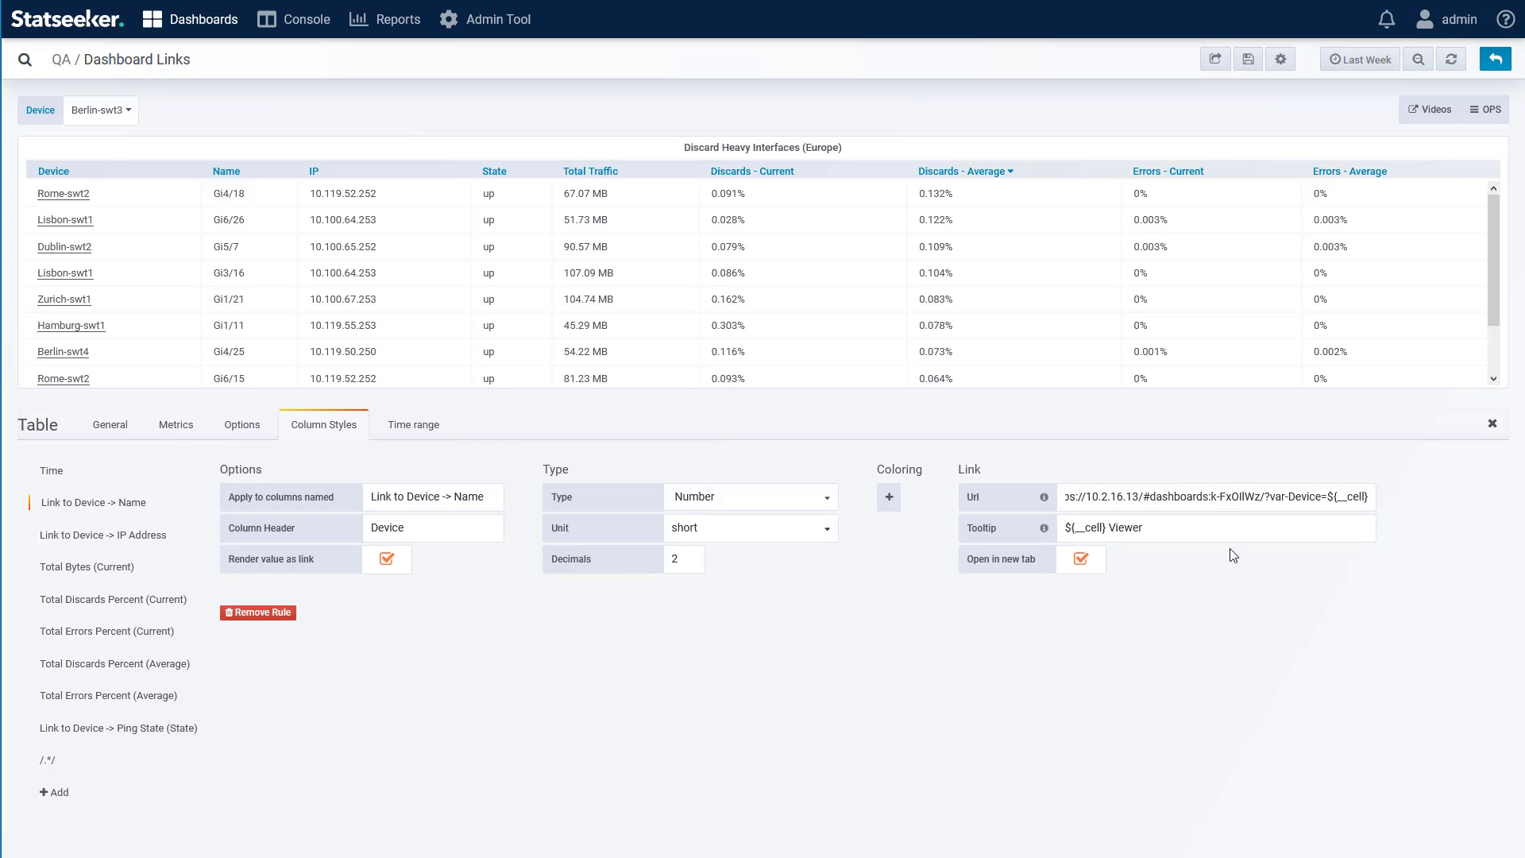
Save the dashboard, test the table's Lisbon-swt1 device link, and return to the Dashboard Links dashboard
click(1248, 59)
click(719, 352)
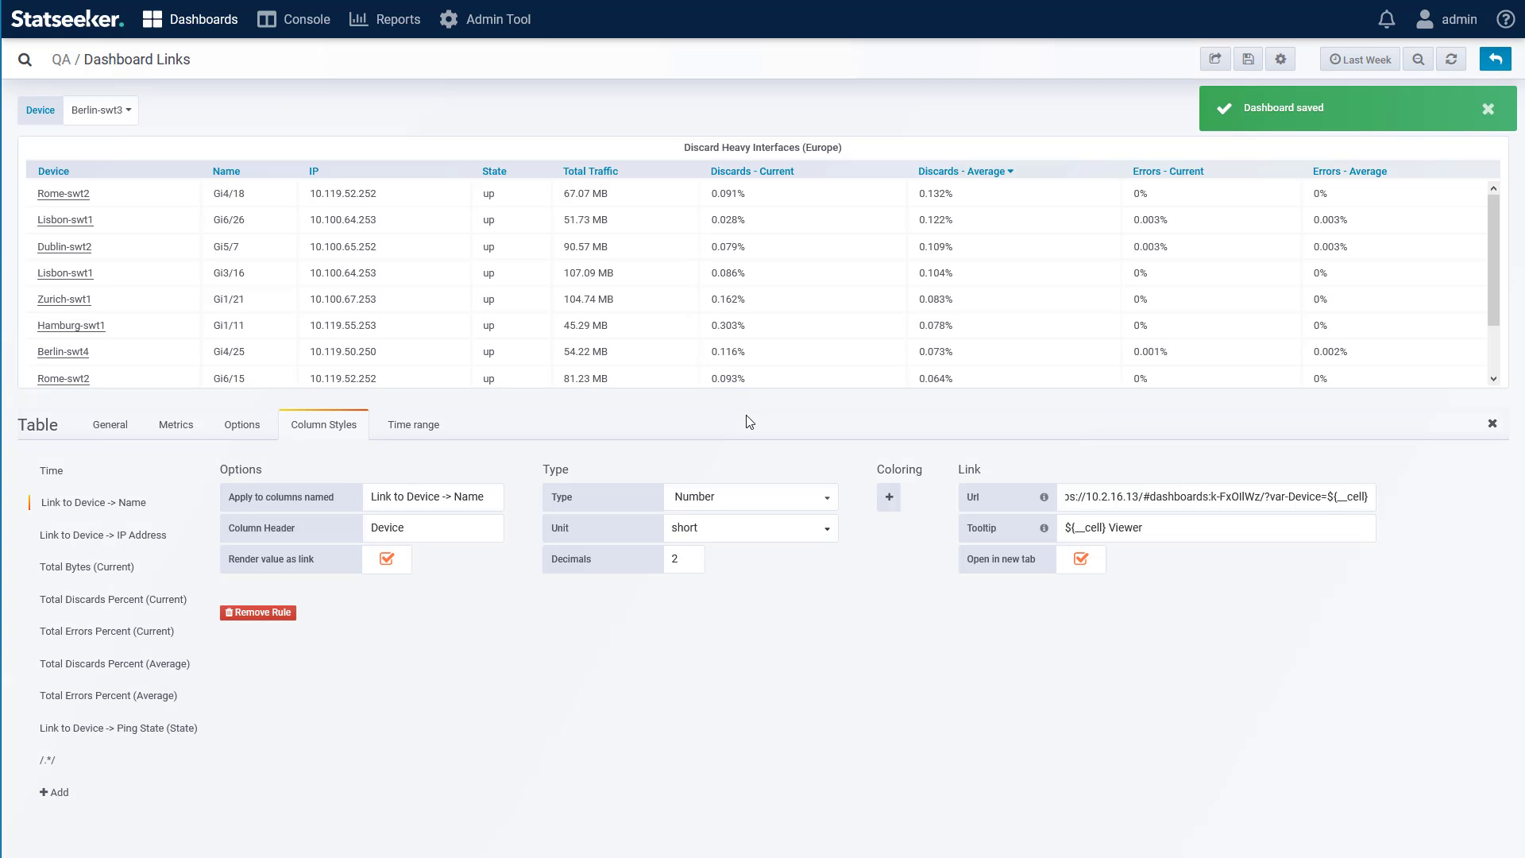
click(1493, 63)
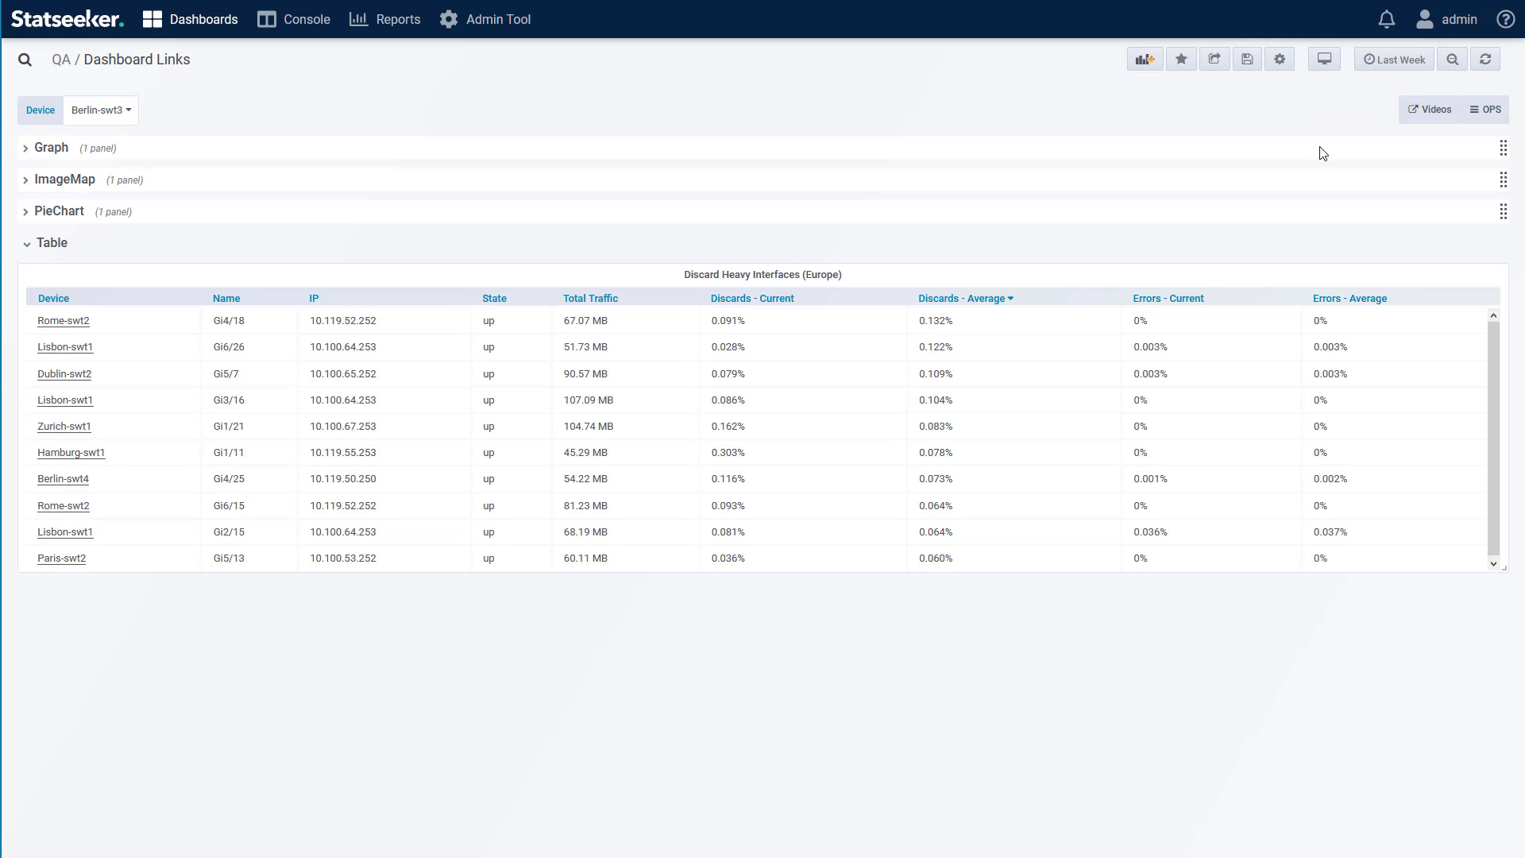
click(85, 352)
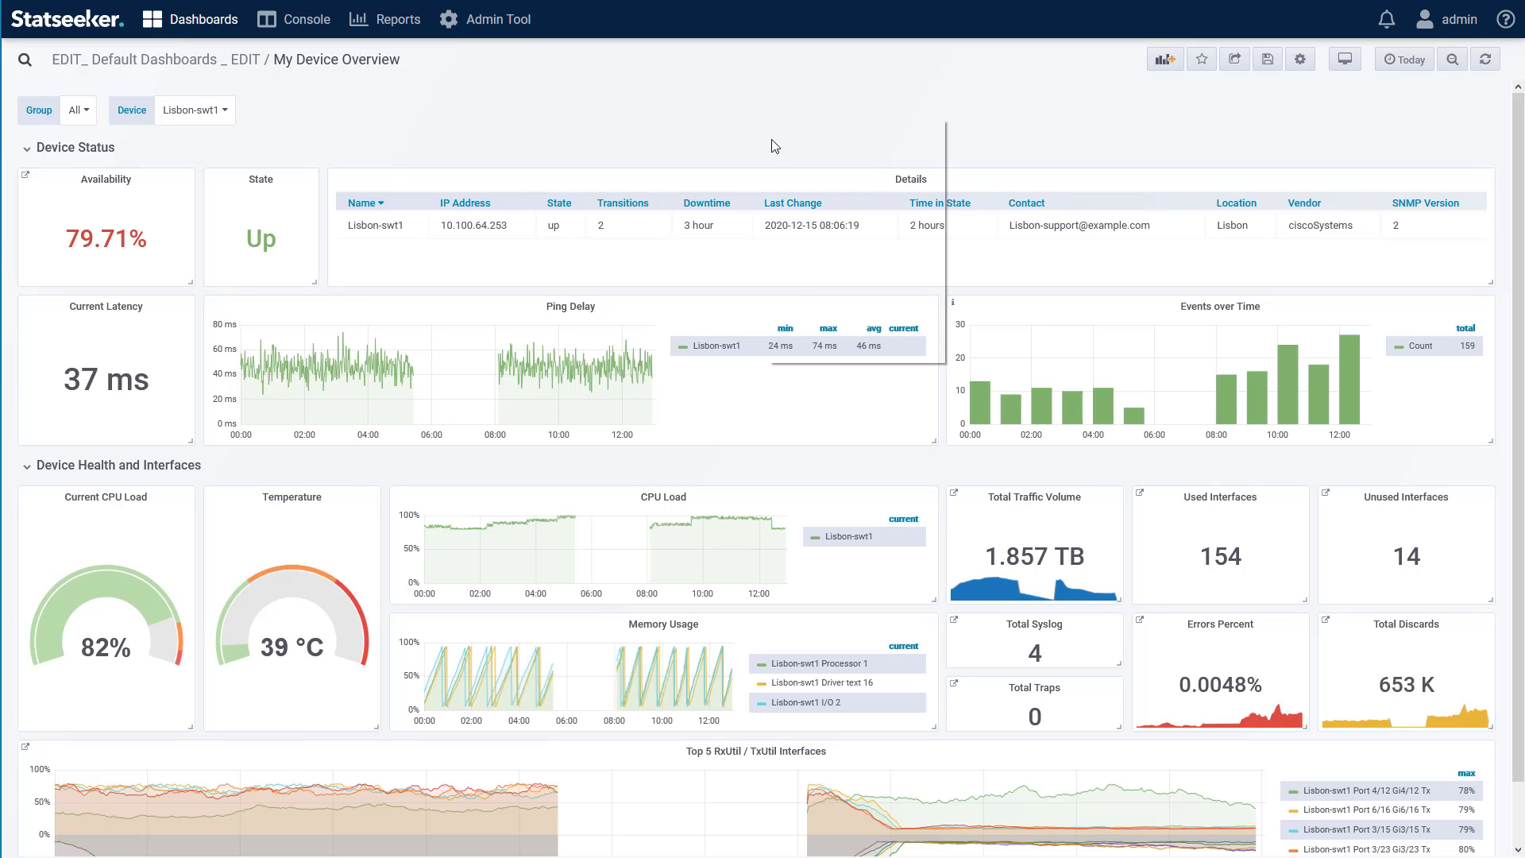
key(alt+Left)
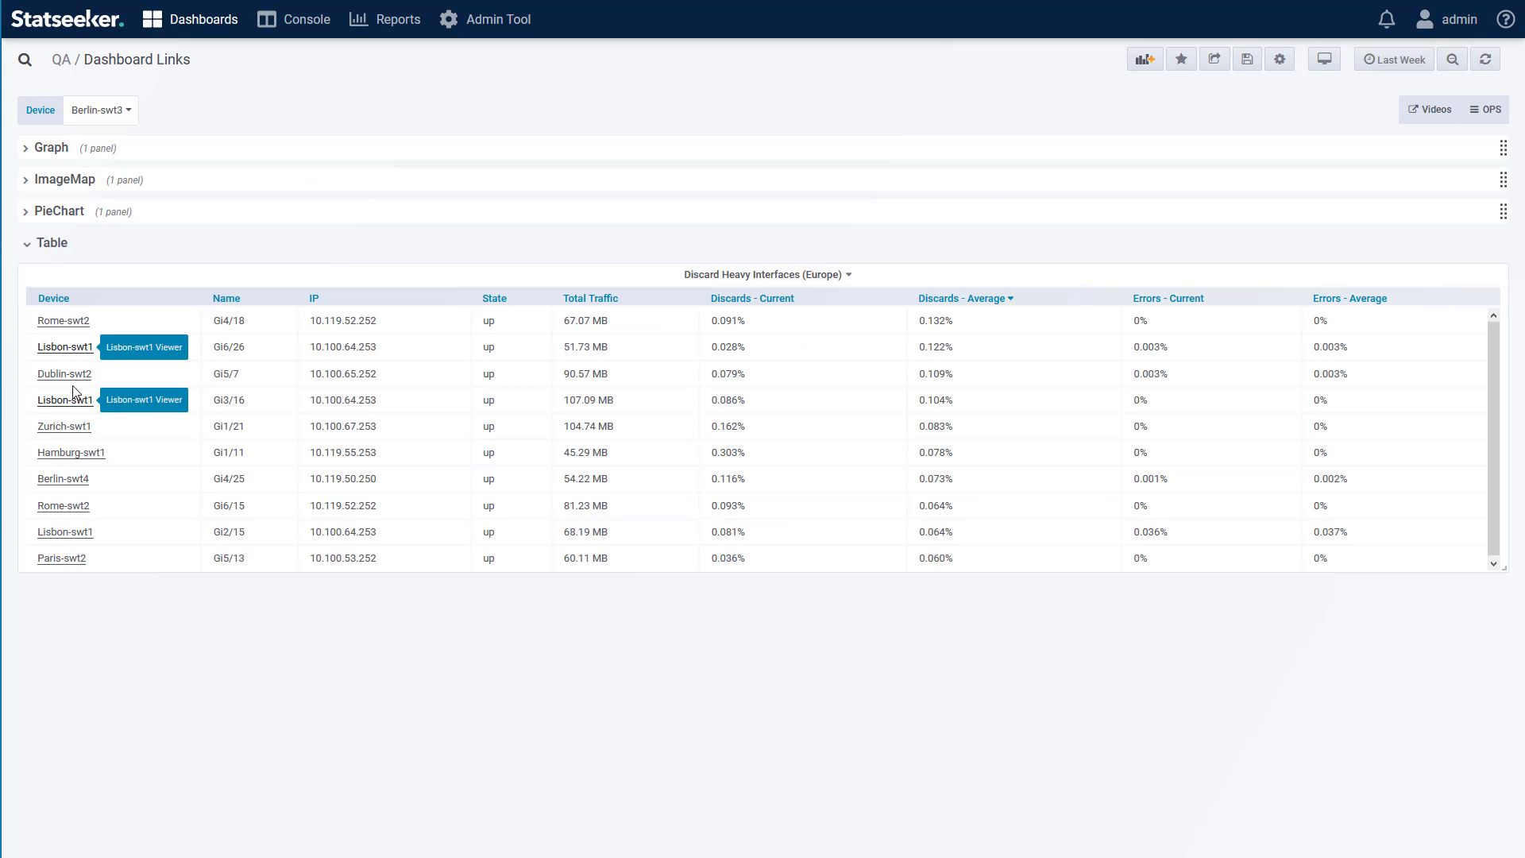